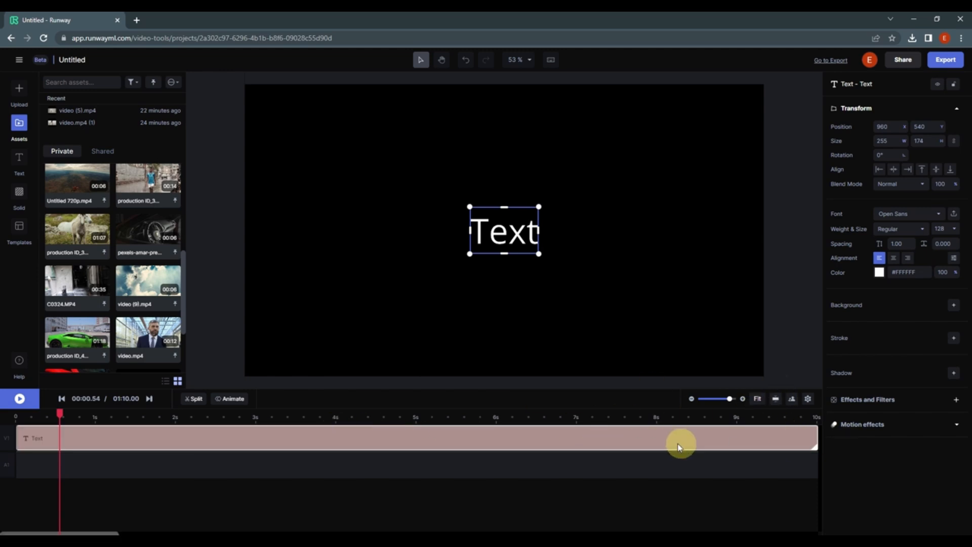
- Replace the placeholder text on the canvas with "TEXT Editing"
double_click(502, 238)
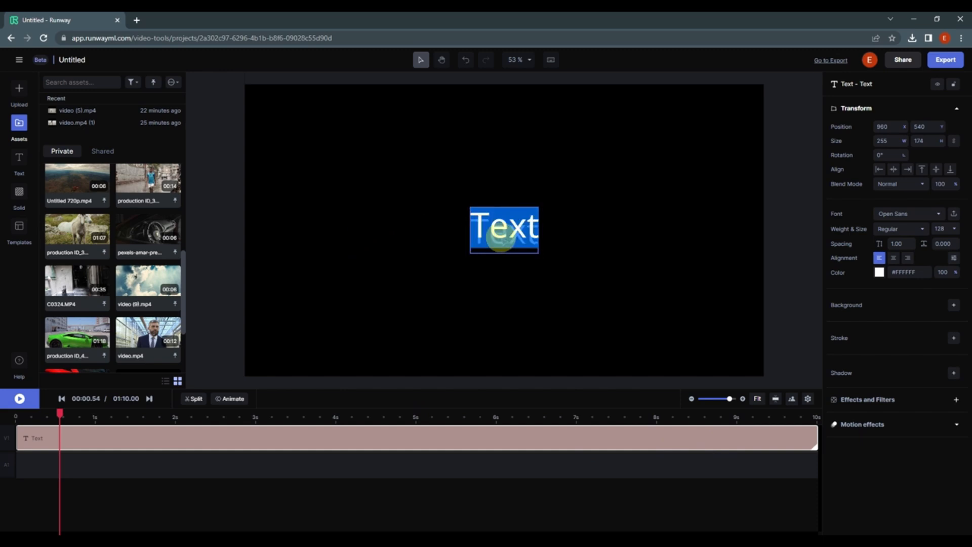
text(T)
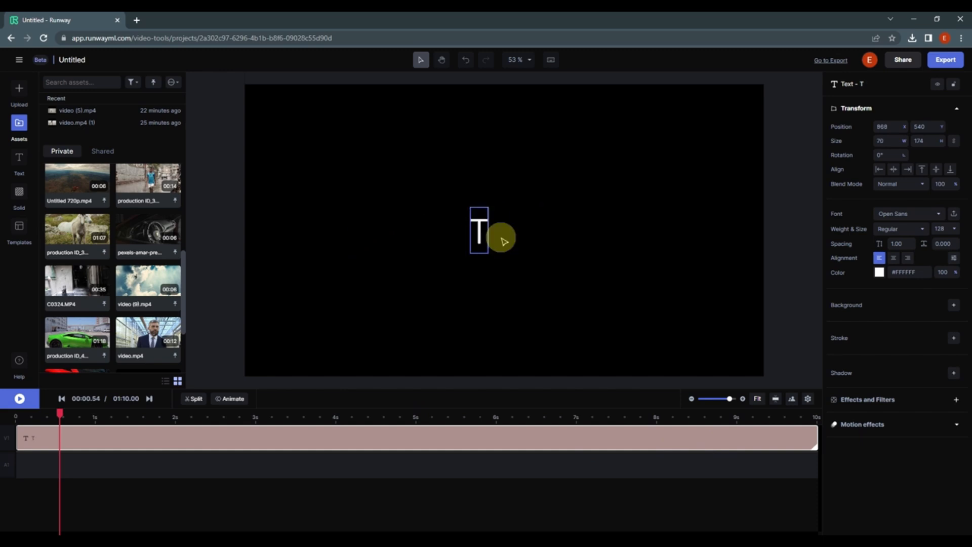
text(EXT Ed)
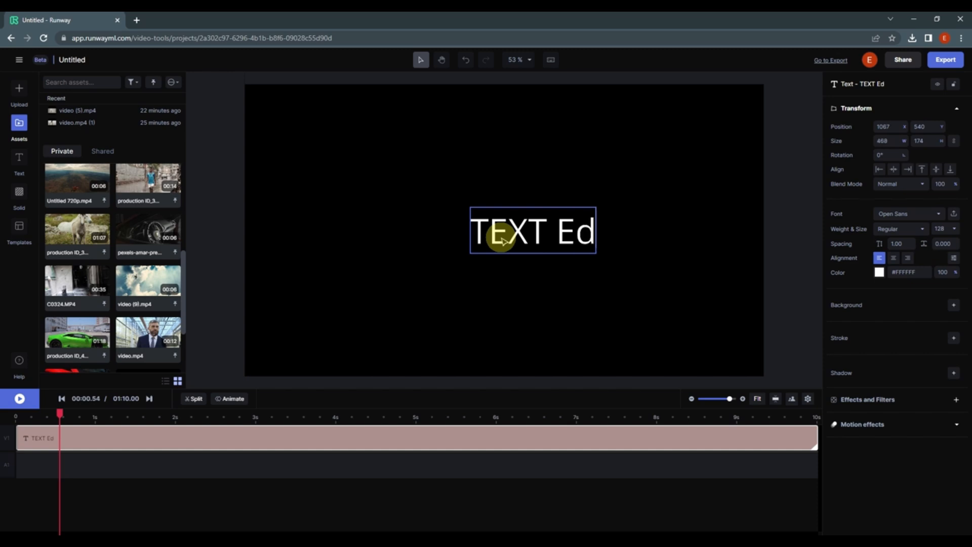
text(iting)
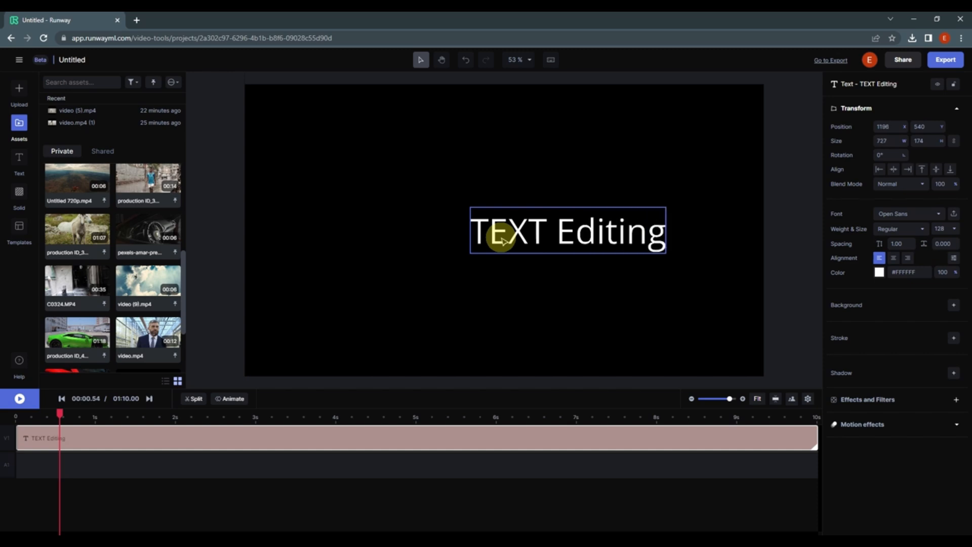
- Set the text's font to Palanquin Dark and its weight to Bold
key(ctrl+a)
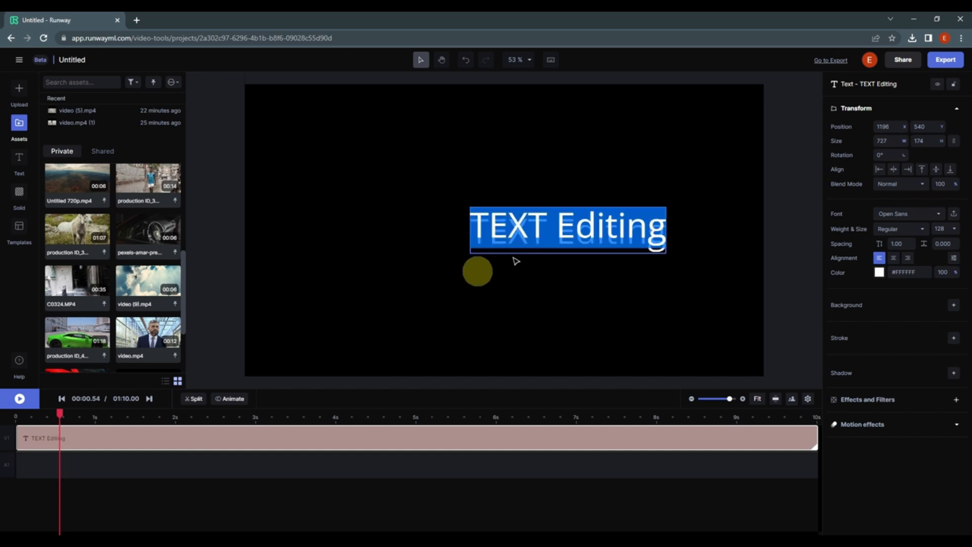
click(941, 217)
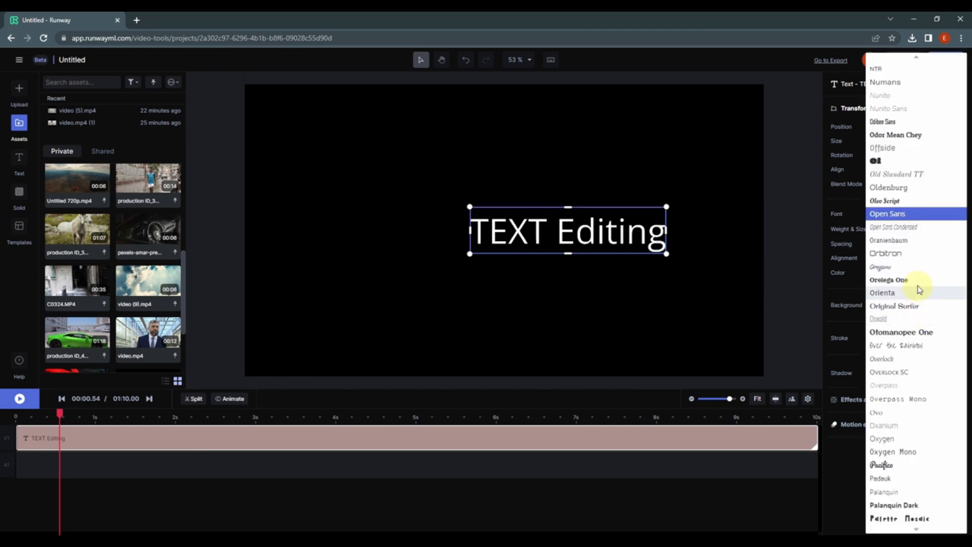
scroll(920, 287, down, 2)
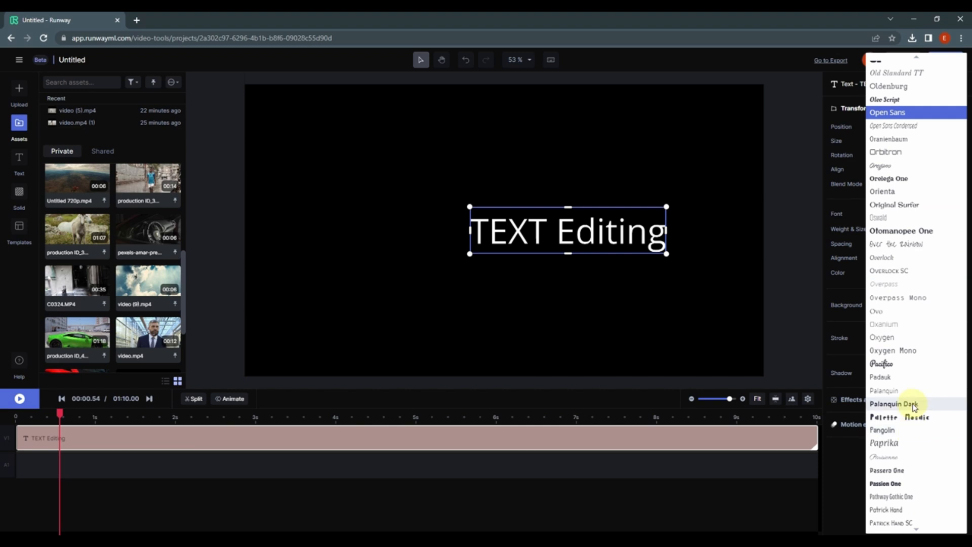
click(914, 406)
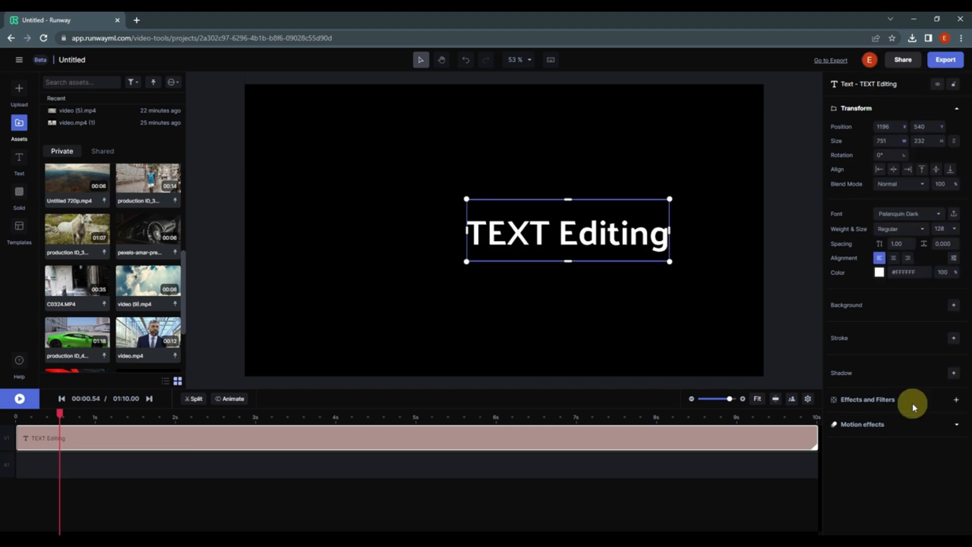
click(922, 232)
click(901, 270)
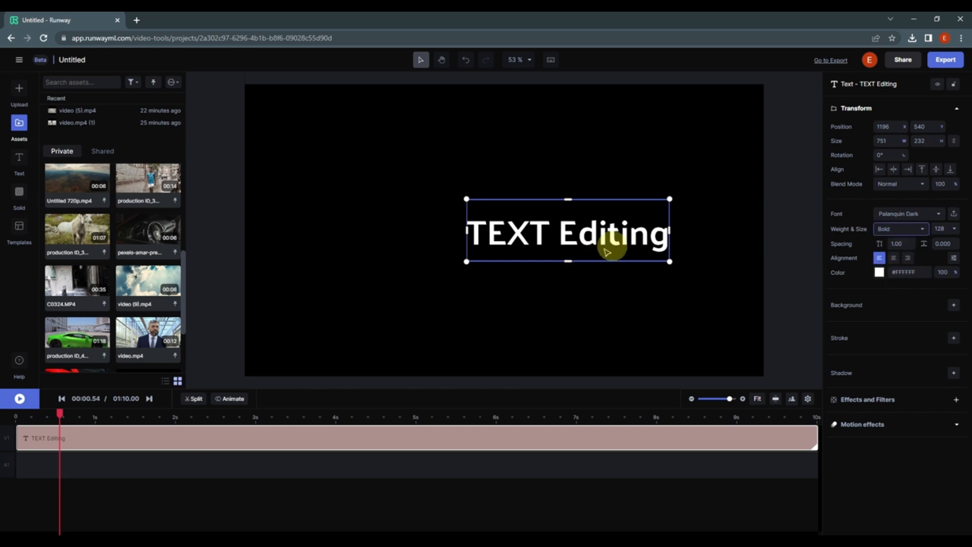
- Enlarge the text to about 981 by 282 and centre it on the canvas at position 960, 540
drag(618, 242, 566, 241)
drag(613, 262, 512, 261)
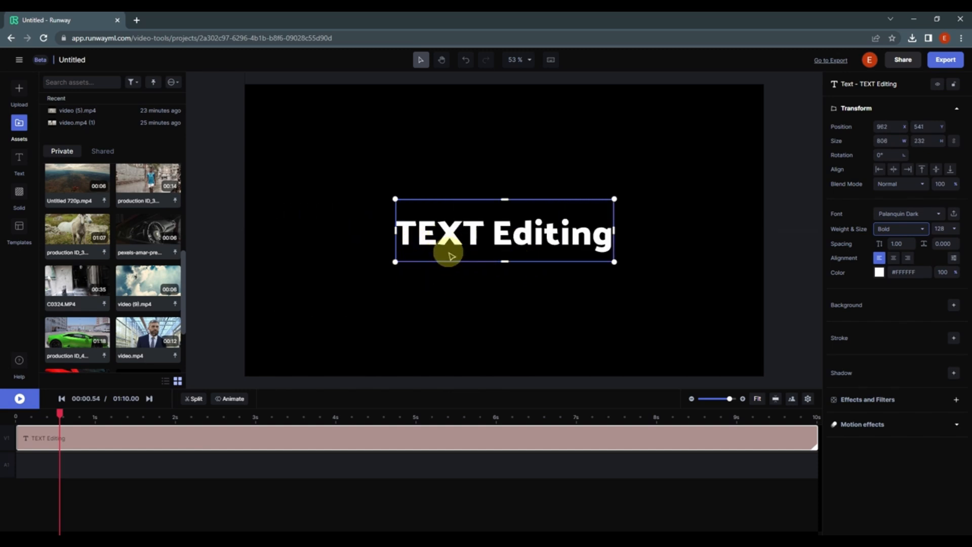
drag(882, 142, 964, 148)
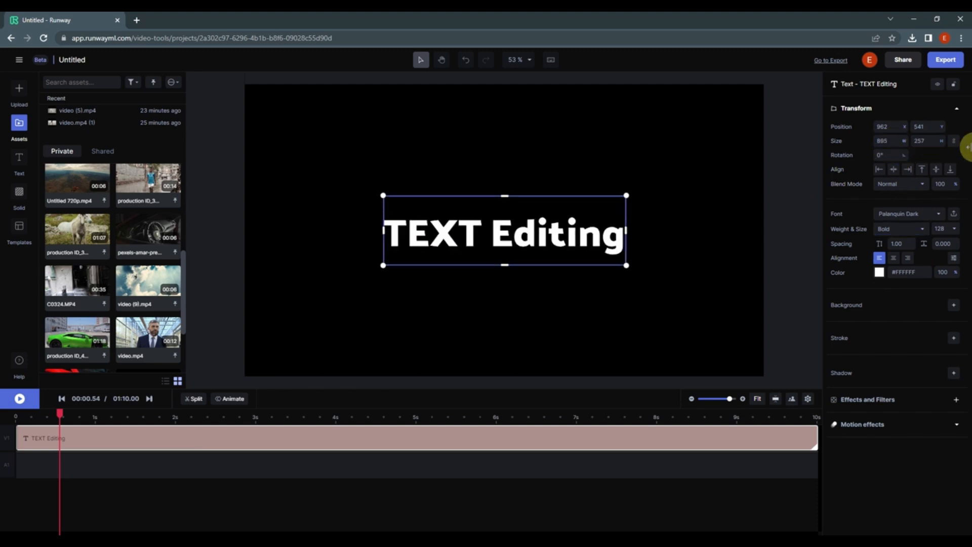
drag(883, 142, 955, 148)
mouse_move(551, 242)
mouse_down()
mouse_move(525, 203)
mouse_move(553, 276)
mouse_move(506, 238)
mouse_move(519, 275)
mouse_move(555, 246)
mouse_move(418, 230)
mouse_move(621, 228)
mouse_move(547, 256)
mouse_move(535, 238)
mouse_move(527, 251)
mouse_move(519, 233)
mouse_move(544, 228)
mouse_up()
- Enable a background behind the text and colour it yellow, #FFE500
click(879, 273)
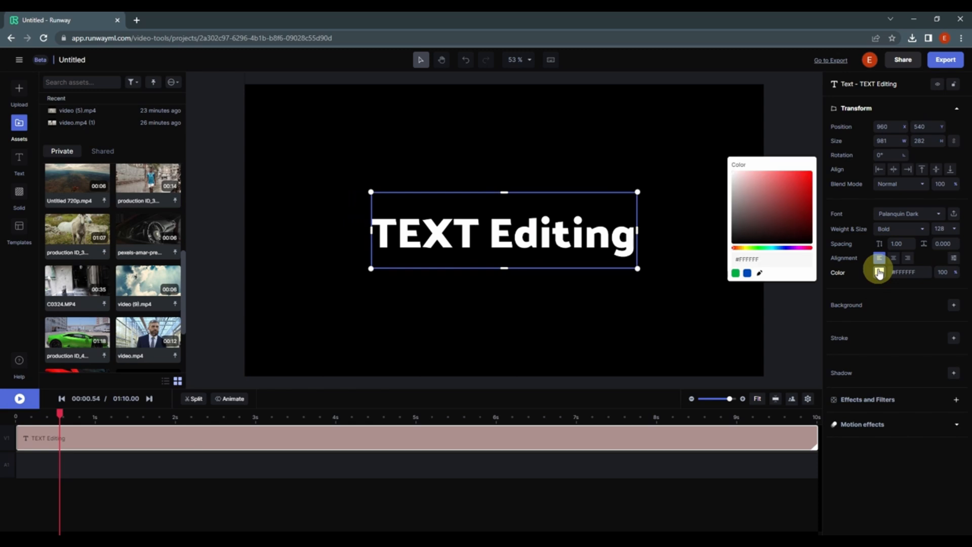
click(895, 293)
click(954, 305)
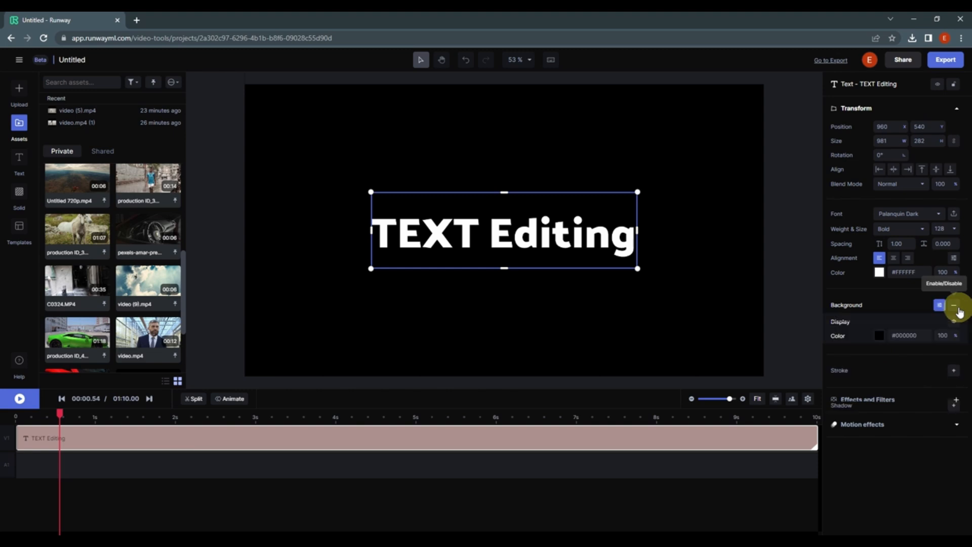
click(880, 336)
drag(748, 266, 816, 210)
drag(764, 314, 743, 312)
drag(807, 263, 821, 222)
- Enable the text shadow, reduce its blur to 0 and adjust its distance and angle
click(953, 406)
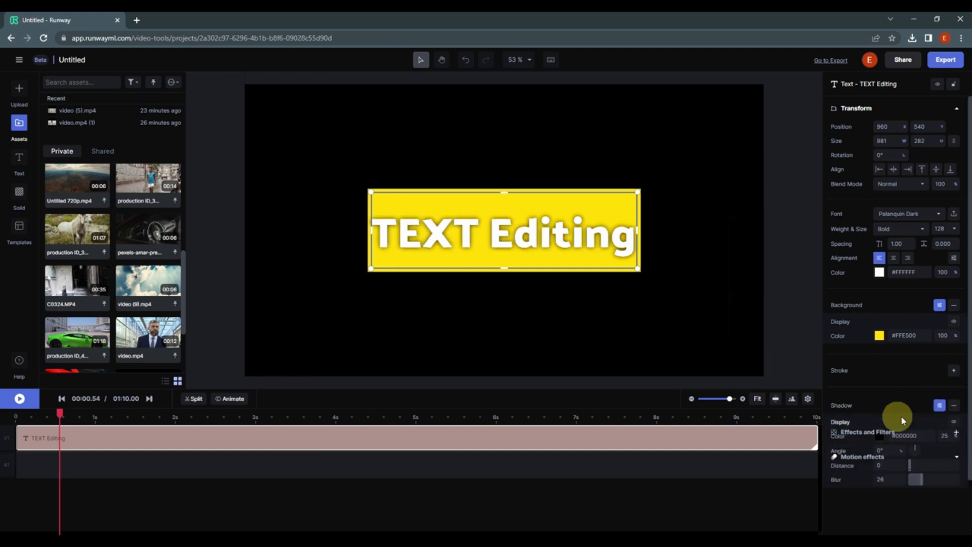
drag(915, 481, 896, 470)
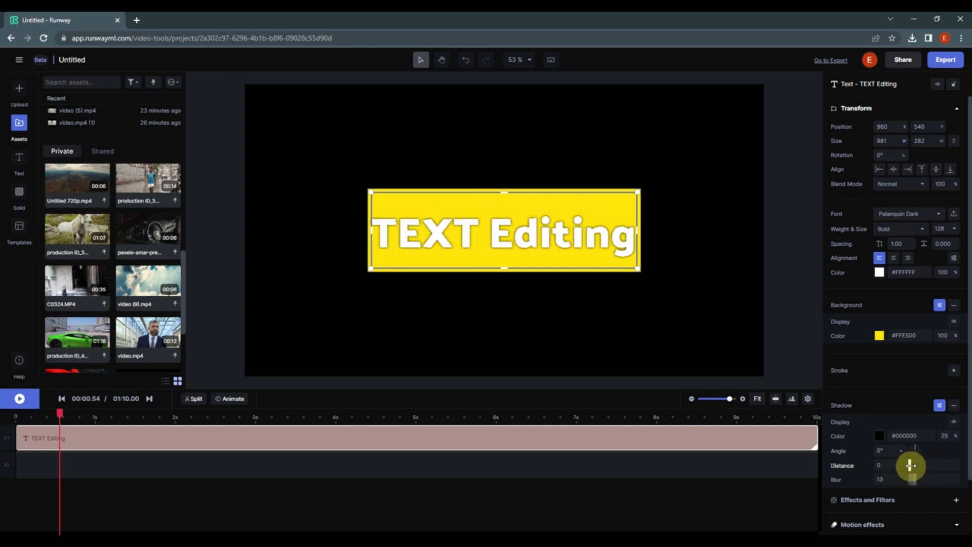
click(892, 451)
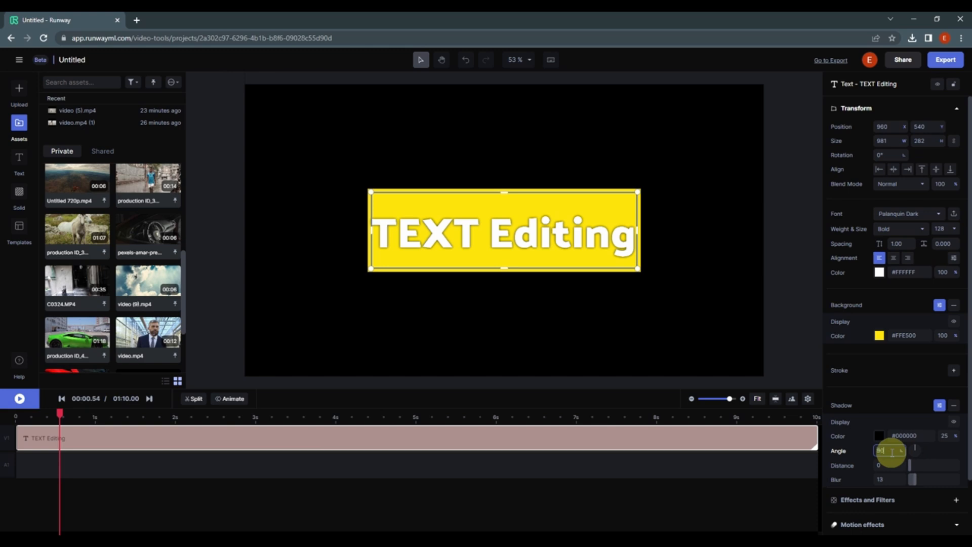
mouse_move(909, 462)
mouse_down()
mouse_move(916, 479)
mouse_move(914, 456)
mouse_up()
click(879, 451)
double_click(881, 450)
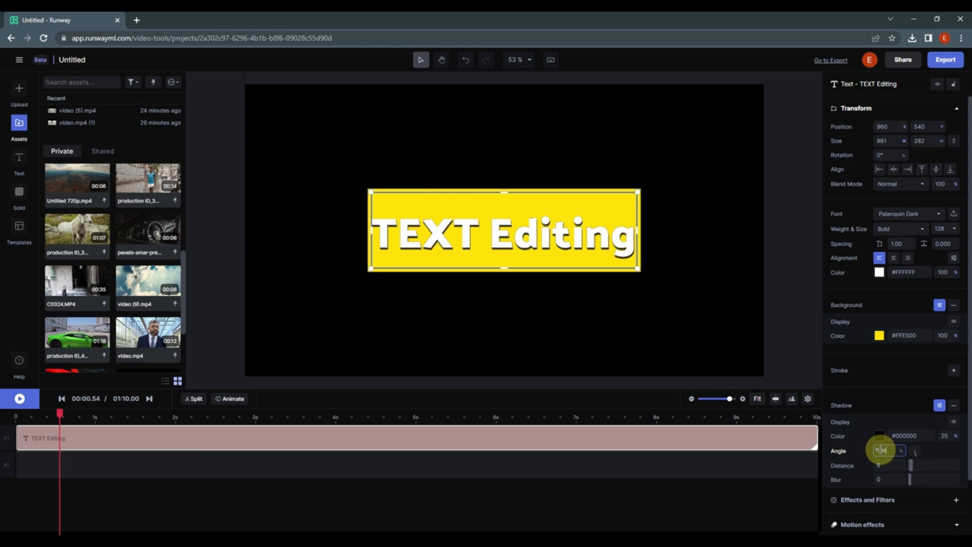
key(Return)
- Change the shadow colour from black to a saturated orange-red and collapse the shadow settings
click(884, 442)
drag(748, 373, 826, 327)
mouse_move(756, 414)
mouse_down()
mouse_move(810, 411)
mouse_move(740, 416)
mouse_up()
click(859, 450)
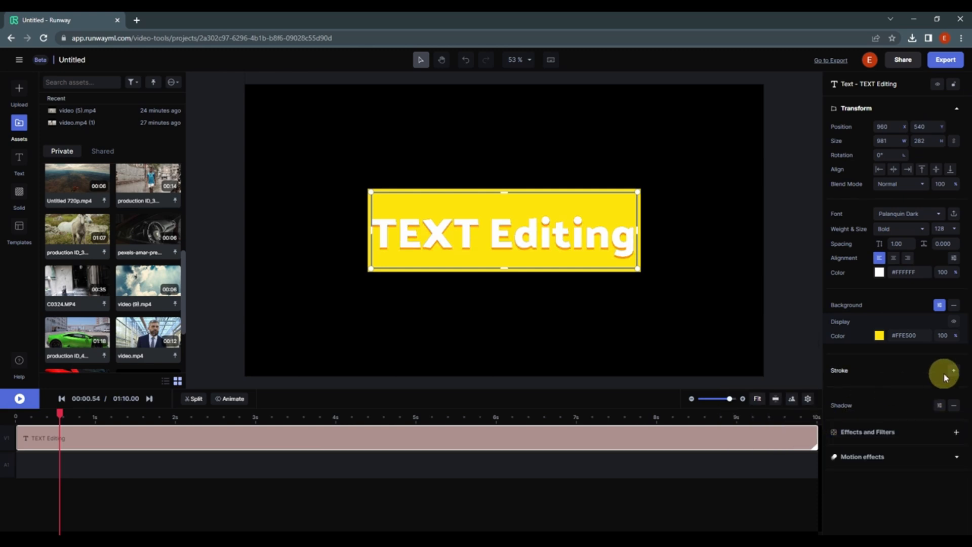
- Add a Thick stroke to the text with 100% opacity and the middle join style
click(953, 370)
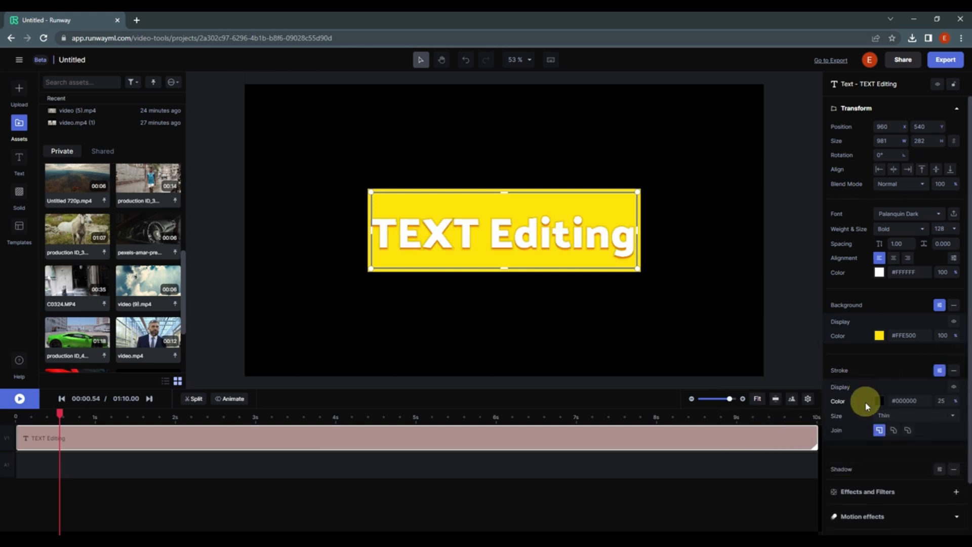
click(907, 431)
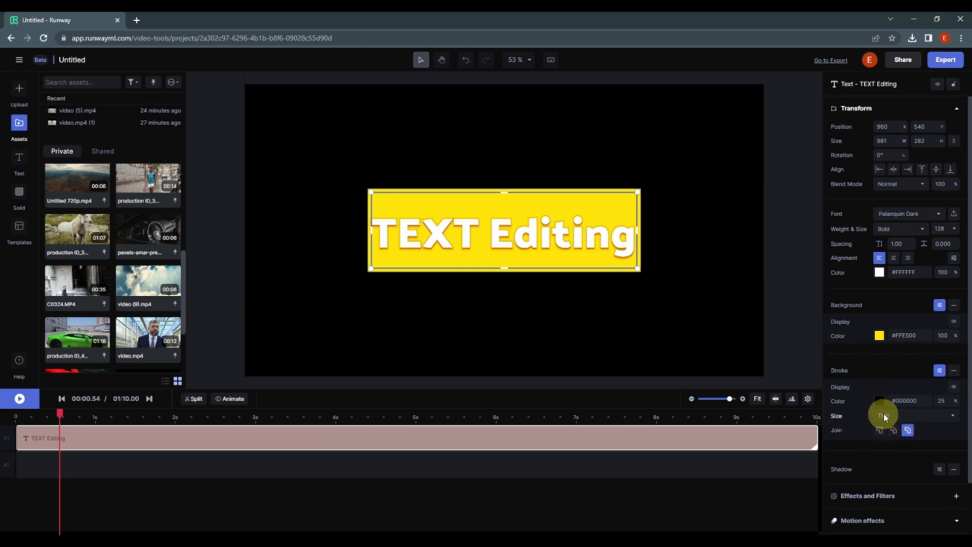
click(883, 417)
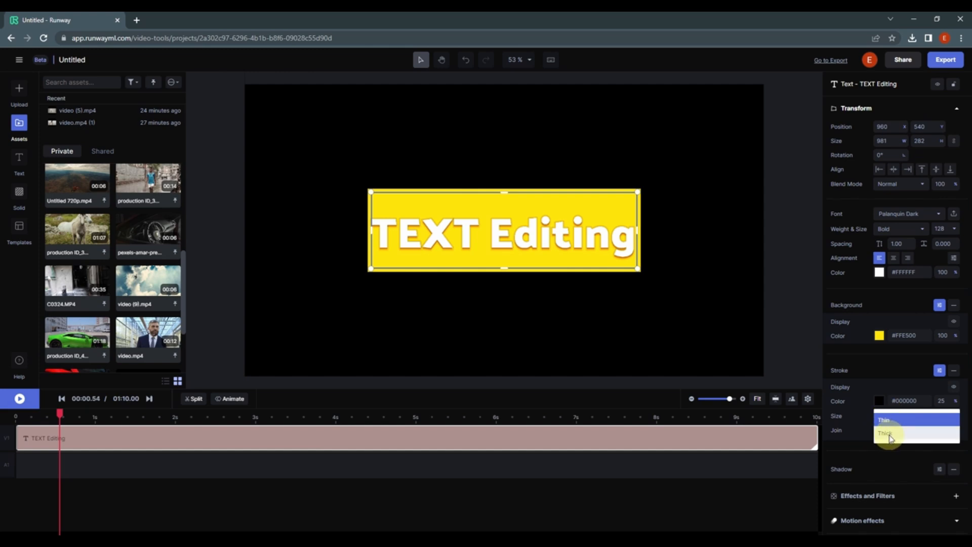
click(891, 434)
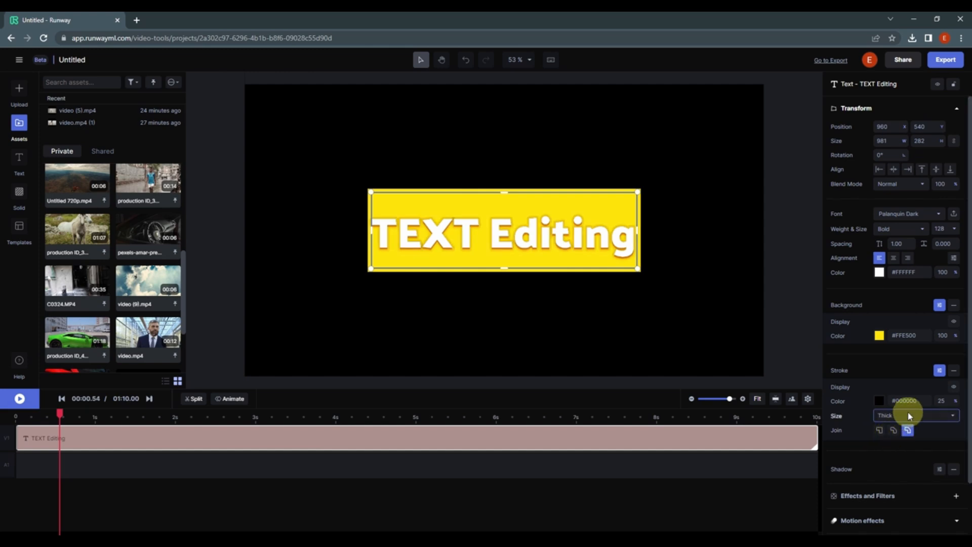
mouse_move(945, 400)
mouse_down()
mouse_move(968, 398)
mouse_move(867, 397)
mouse_move(967, 401)
mouse_up()
click(894, 433)
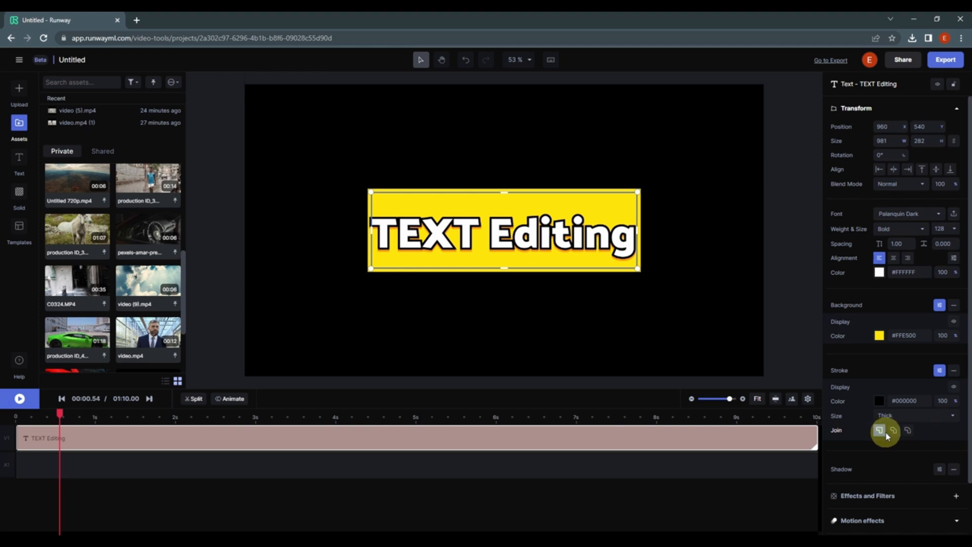
click(893, 431)
- Try other colours for the stroke, ending back on black #000000
click(879, 401)
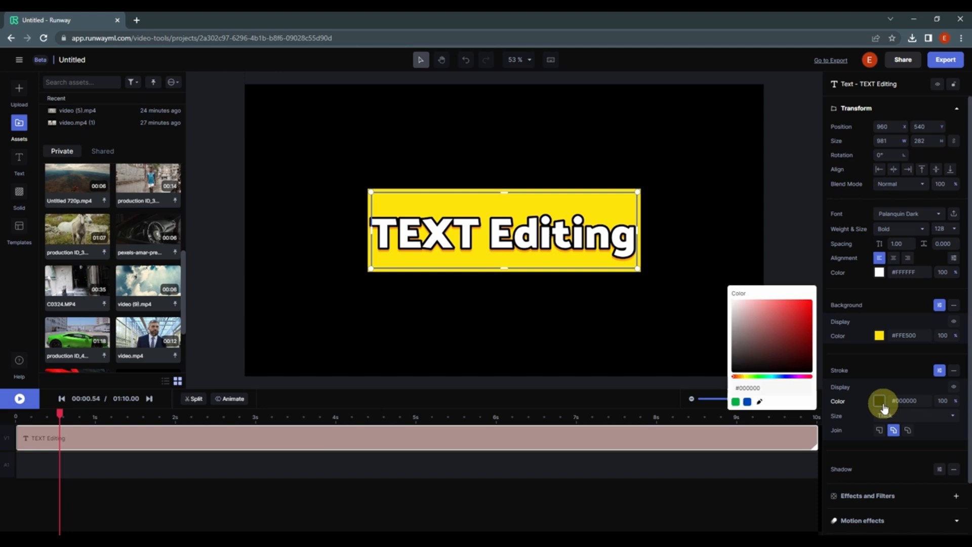
click(773, 347)
mouse_move(762, 376)
mouse_down()
mouse_move(804, 377)
mouse_move(720, 377)
mouse_move(840, 381)
mouse_move(777, 379)
mouse_up()
drag(734, 301, 712, 373)
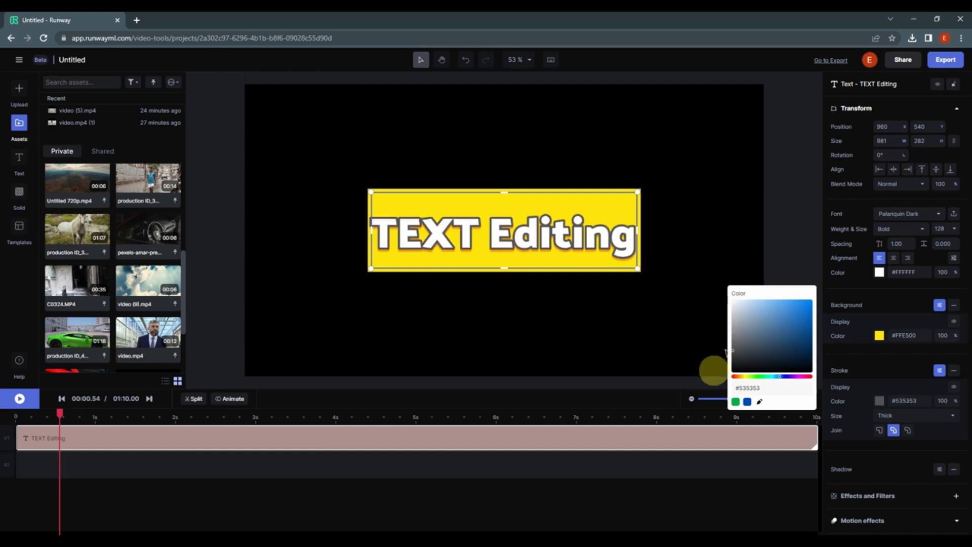
click(918, 394)
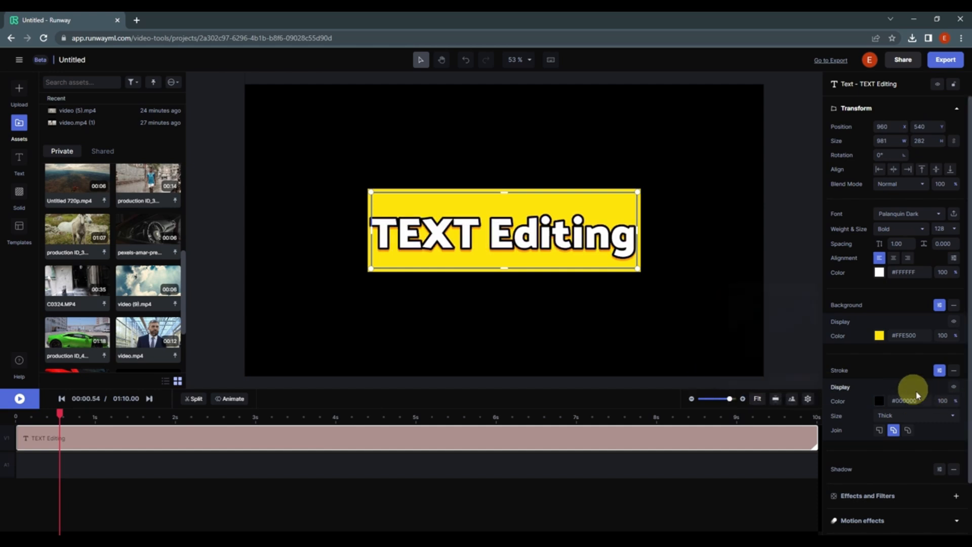
- Compare the Thin and Thick stroke sizes, settle on Thin and collapse the stroke settings
click(895, 418)
click(894, 407)
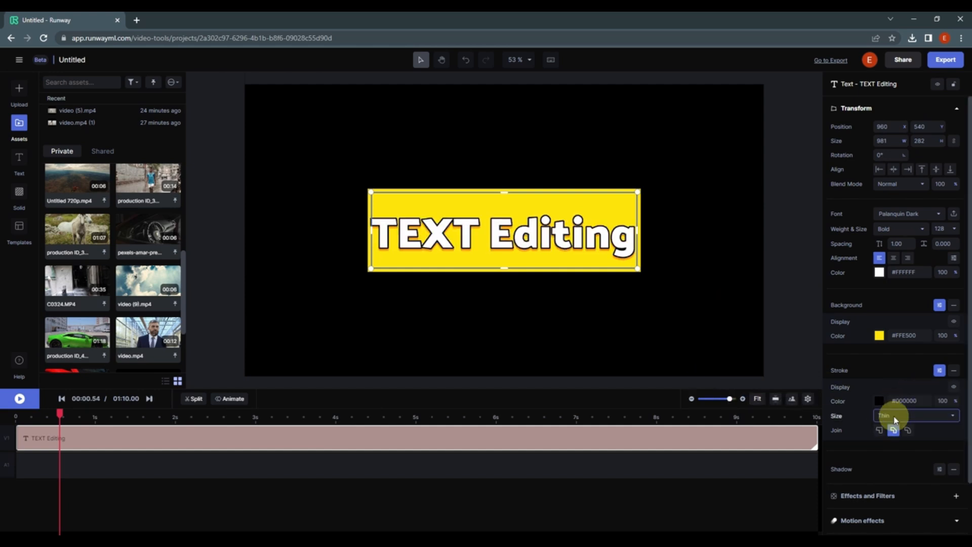
click(892, 420)
click(906, 437)
click(892, 419)
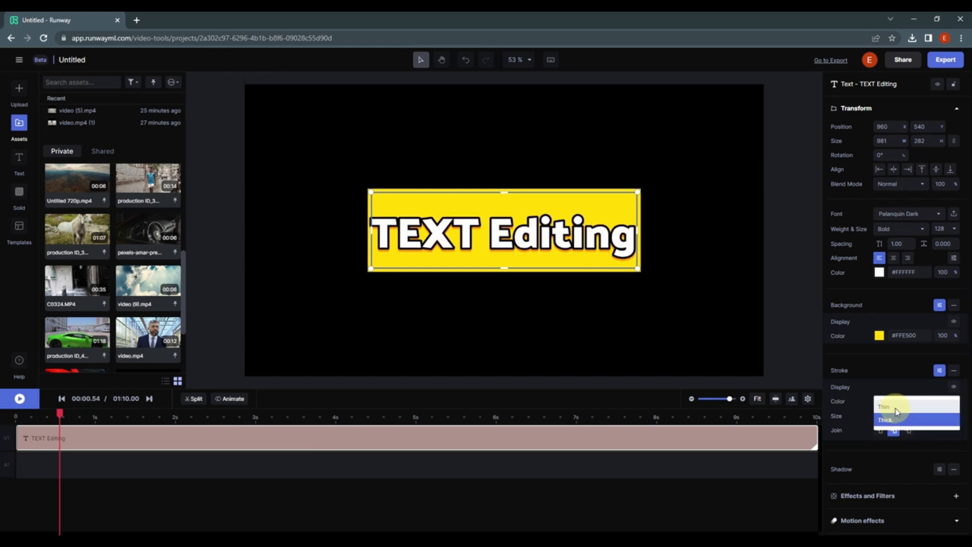
click(892, 408)
click(940, 372)
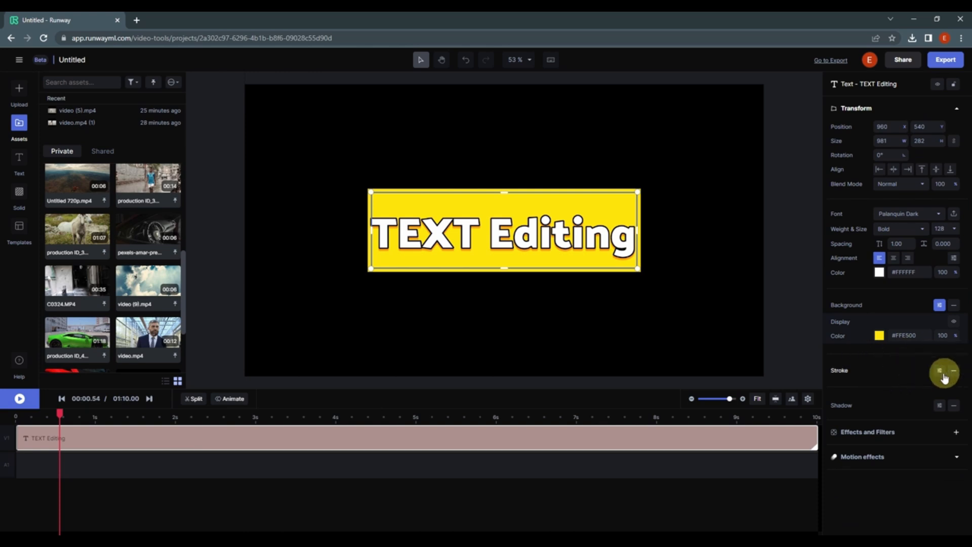
- Toggle the text stroke off and on, restore its previous settings and collapse them
click(954, 371)
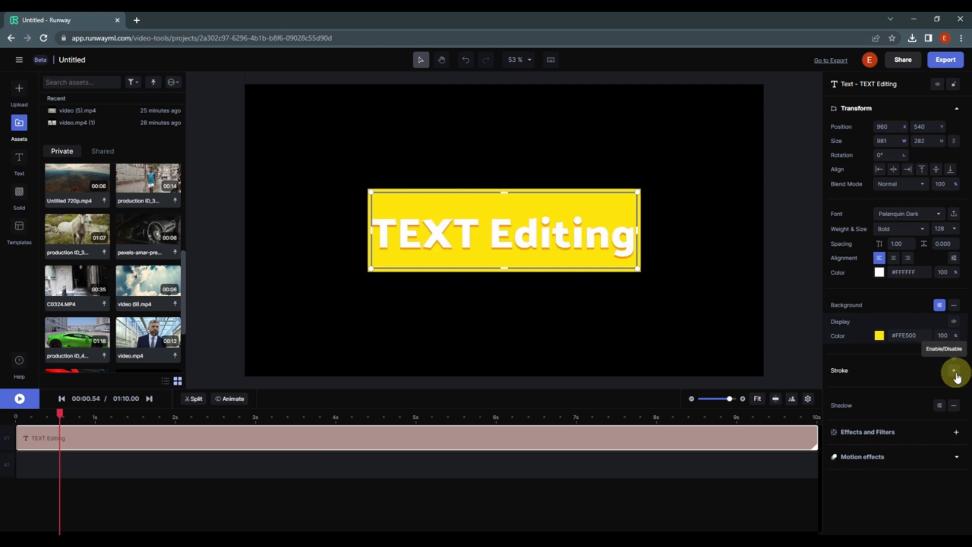
click(955, 373)
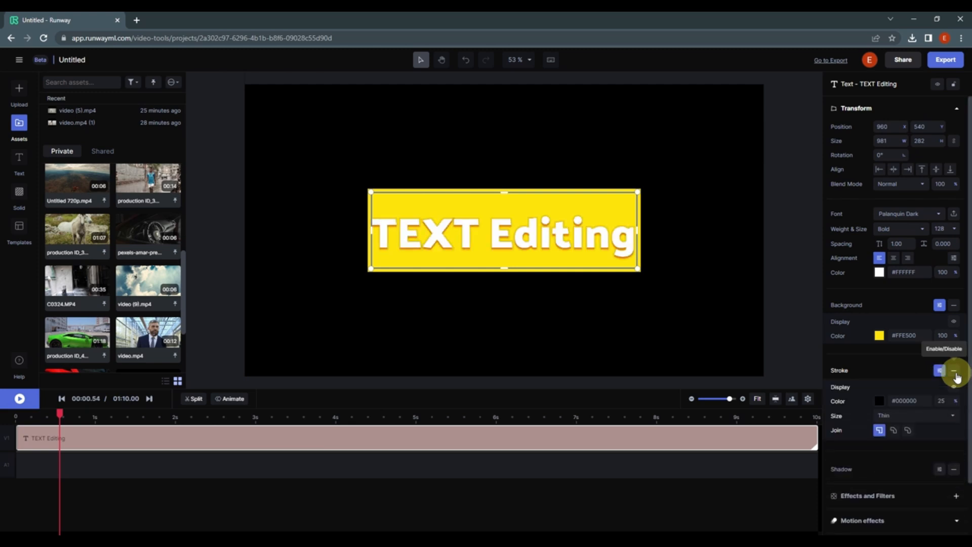
click(955, 373)
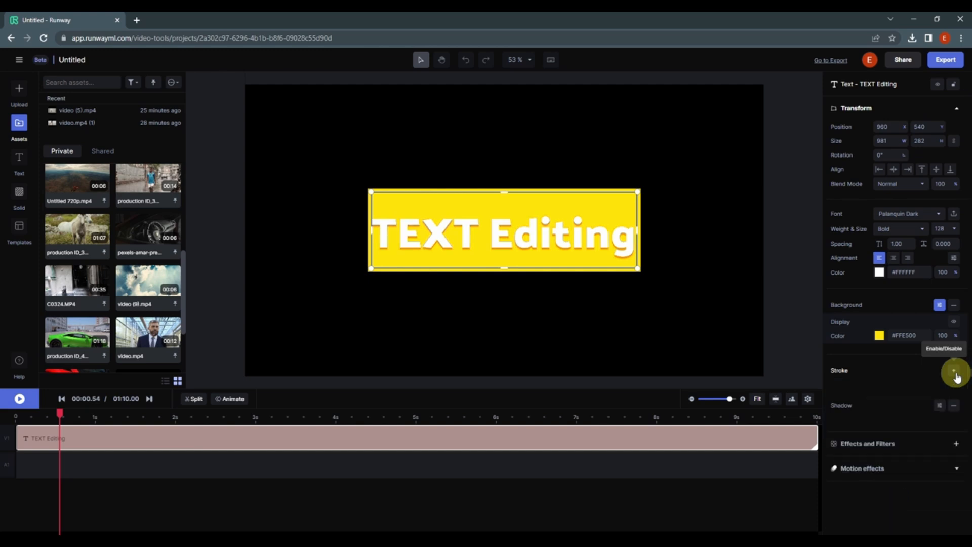
click(955, 374)
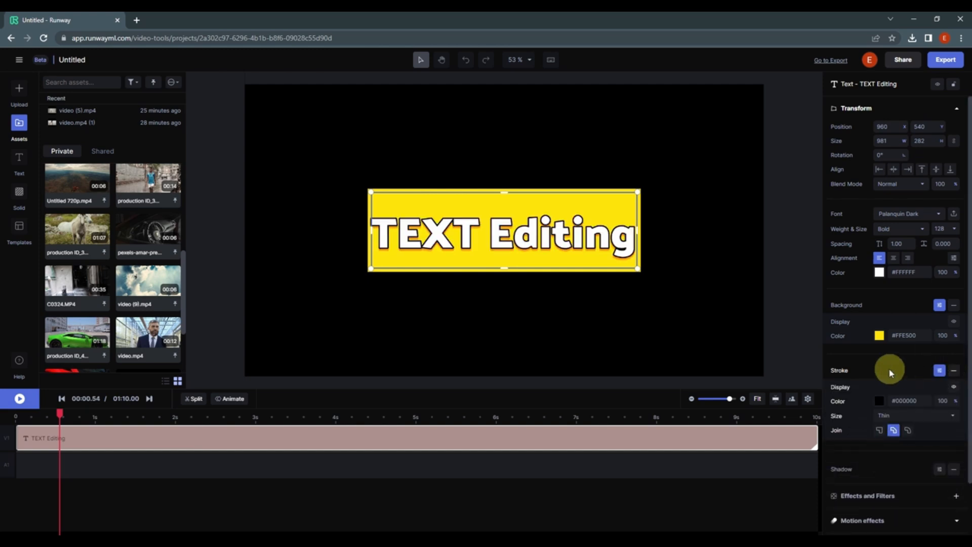
click(939, 370)
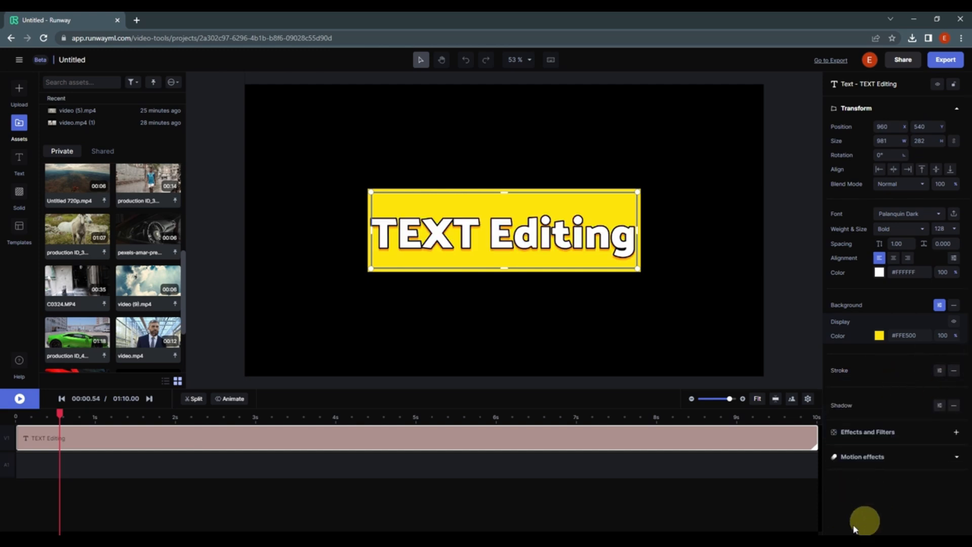
- Browse the effects library for the text, filtered to the Camera category
click(956, 432)
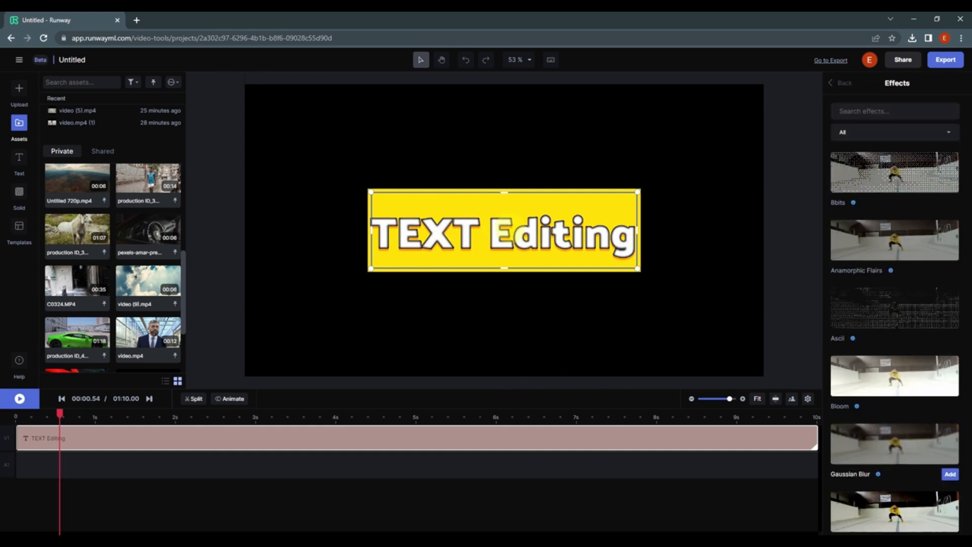
click(906, 133)
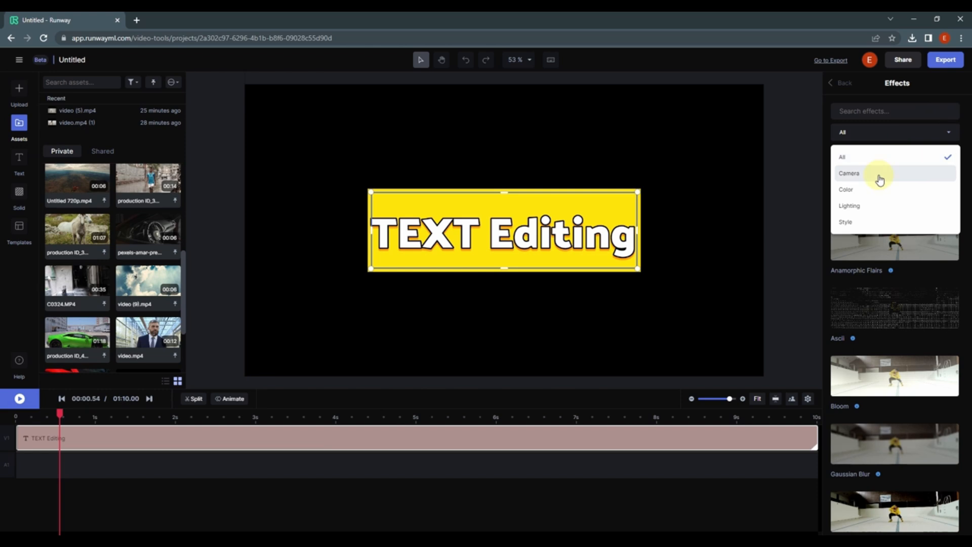
click(880, 178)
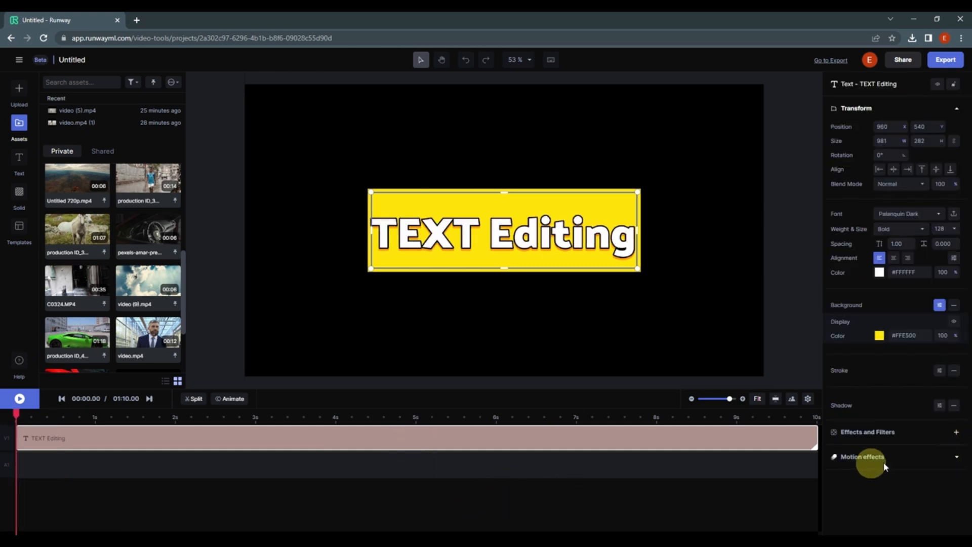
- Add a Swipe motion-in effect to the text and preview it from the start of the timeline
click(957, 457)
scroll(957, 457, down, 1)
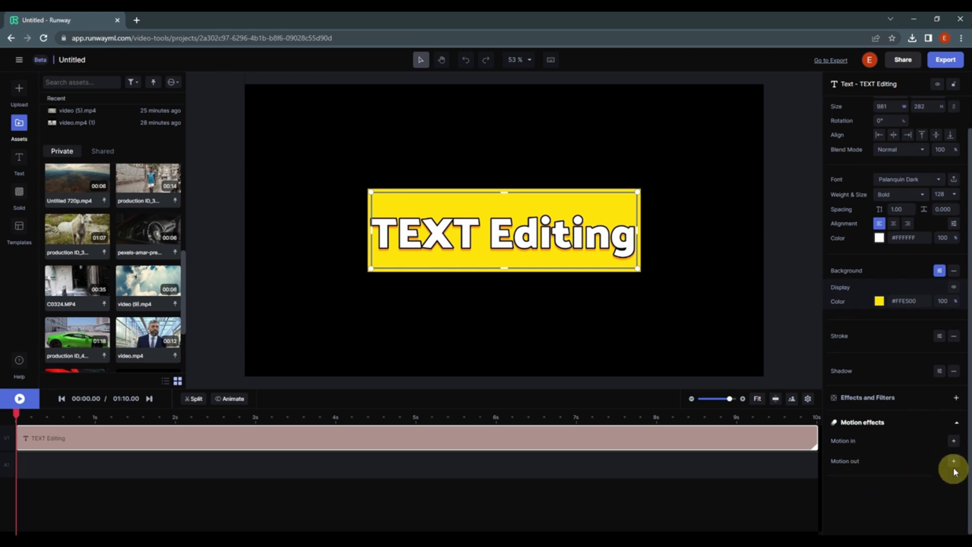
click(954, 441)
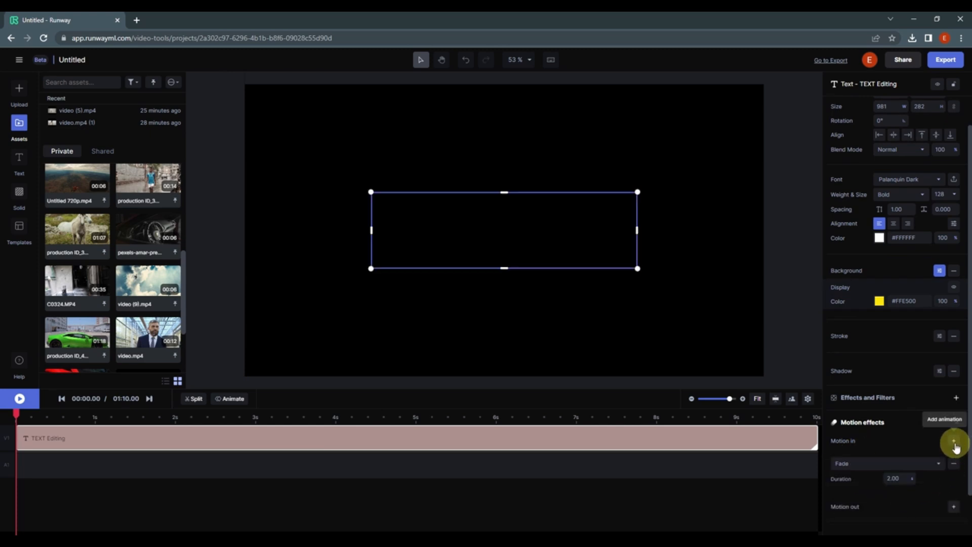
click(926, 465)
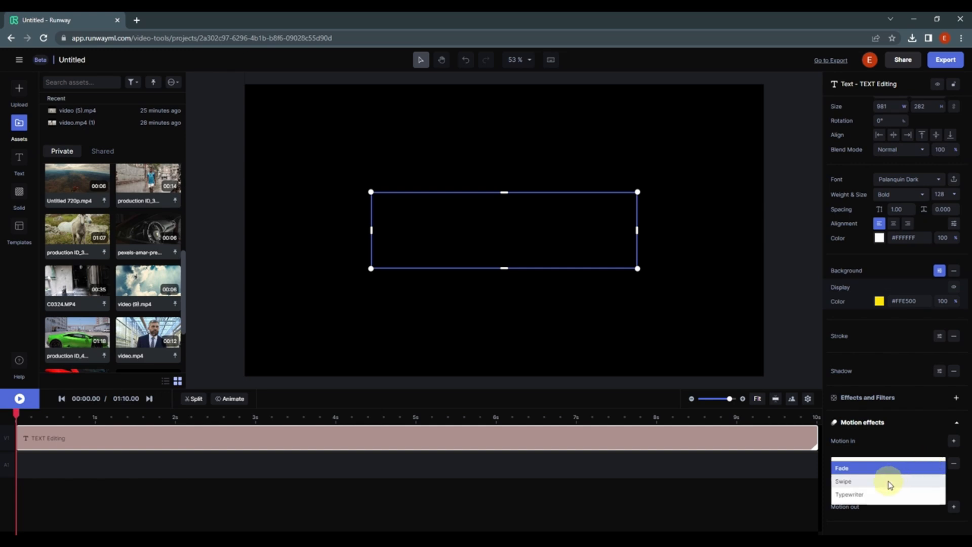
click(887, 468)
click(896, 461)
click(860, 478)
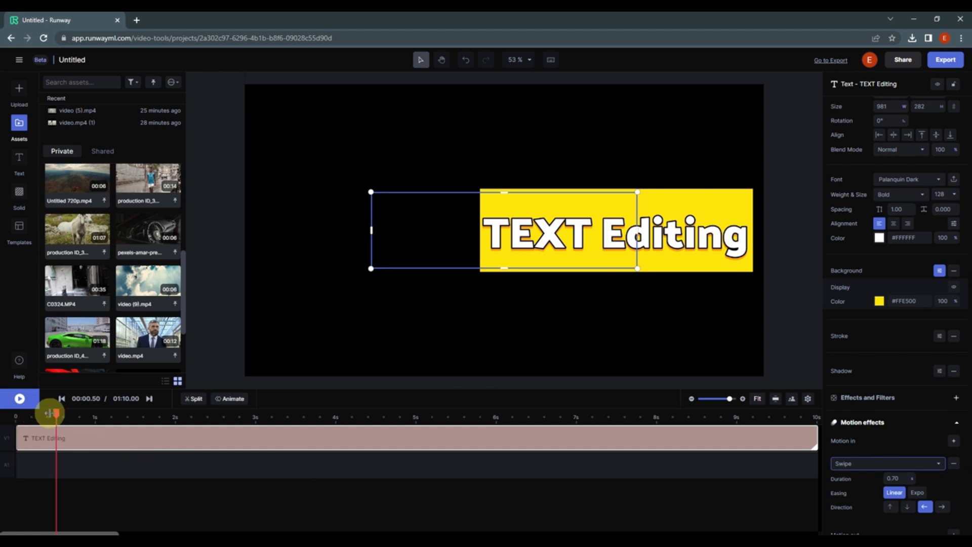
drag(49, 413, 4, 414)
key(space)
- Set the motion-in swipe direction to up and play the animation from the start
key(space)
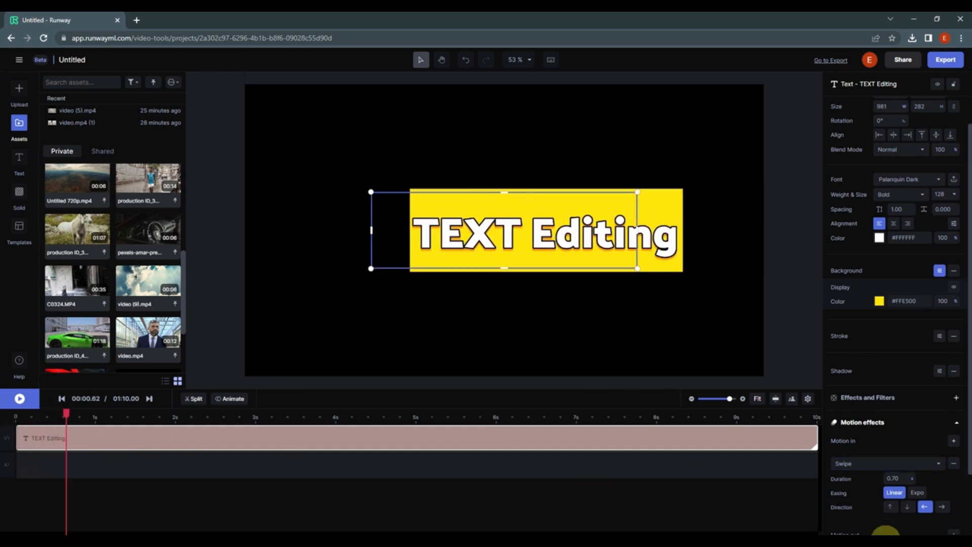
click(890, 506)
click(34, 448)
drag(83, 418, 4, 418)
key(space)
key(space)
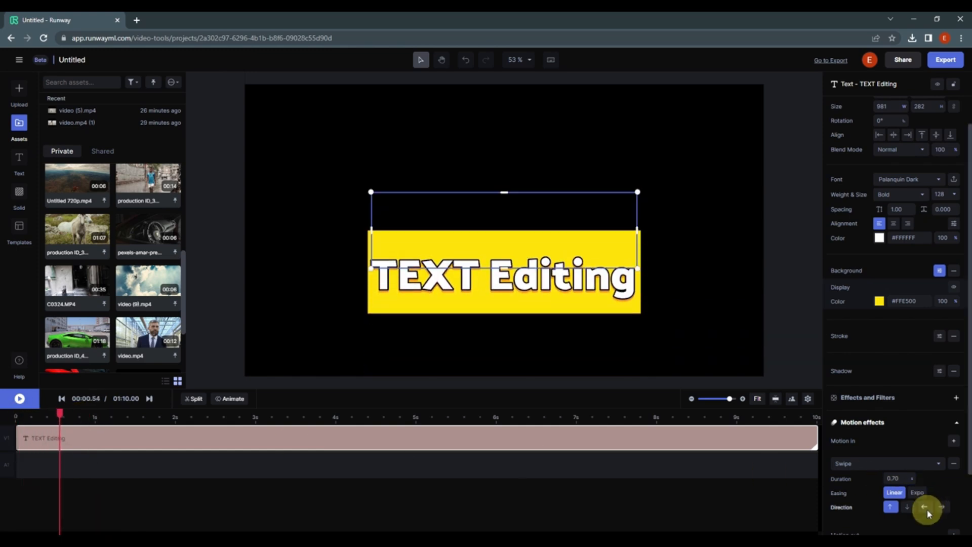
- Change the text's motion-in effect to Typewriter and preview it from the start
click(903, 462)
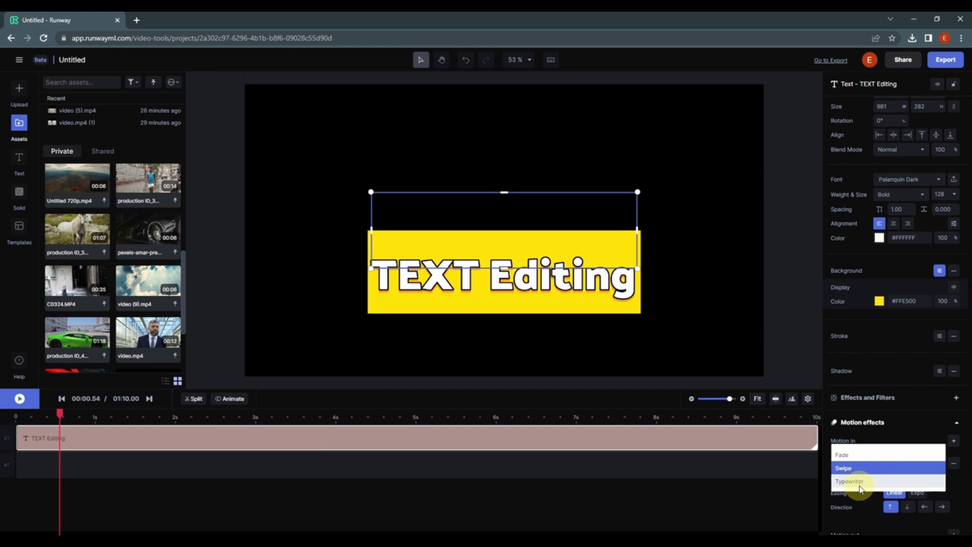
click(861, 487)
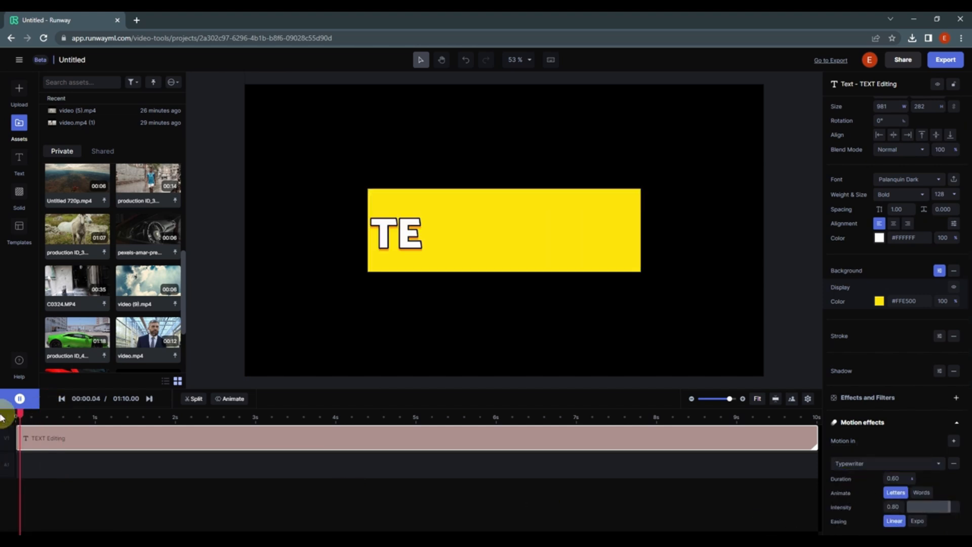
drag(61, 415, 4, 420)
key(space)
key(space)
- Try Expo easing on the Typewriter motion-in effect and play it from the start
scroll(941, 510, down, 1)
scroll(941, 507, down, 2)
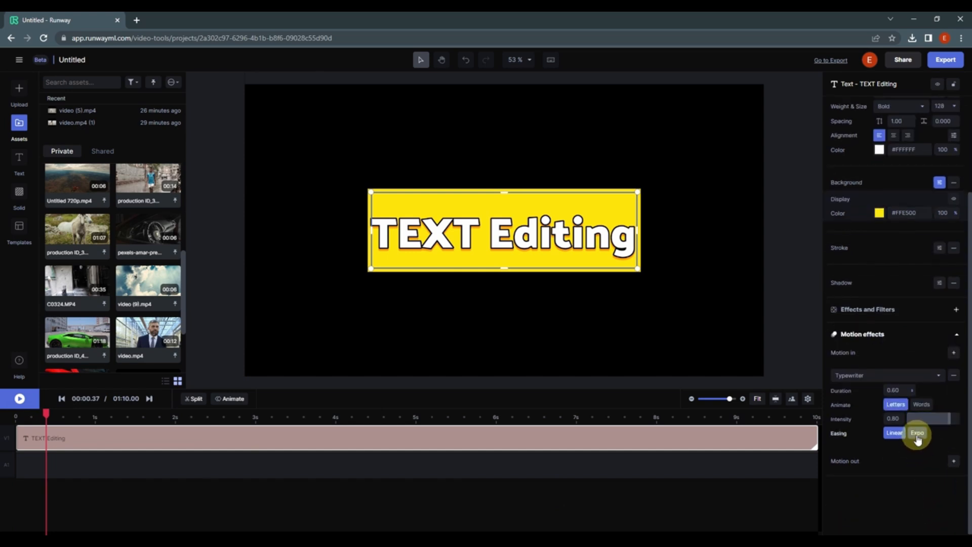
click(916, 434)
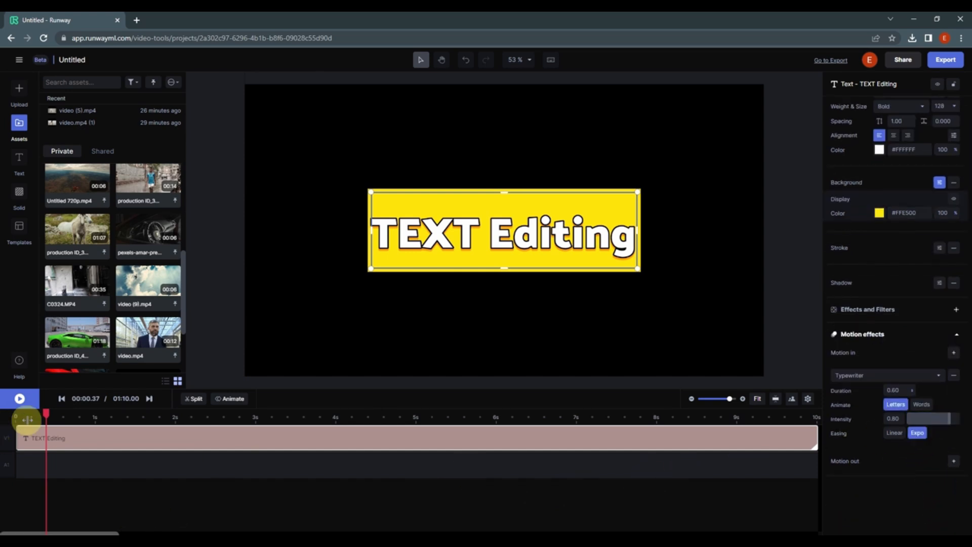
drag(45, 416, 2, 417)
key(space)
- Try animating the Typewriter motion-in by words and play it from the start
key(space)
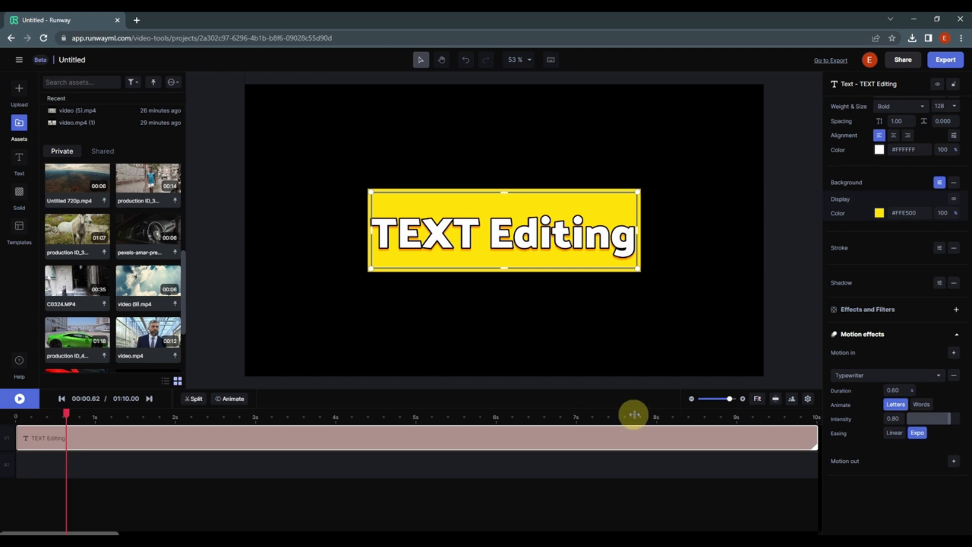
click(930, 405)
drag(64, 413, 2, 417)
key(space)
key(space)
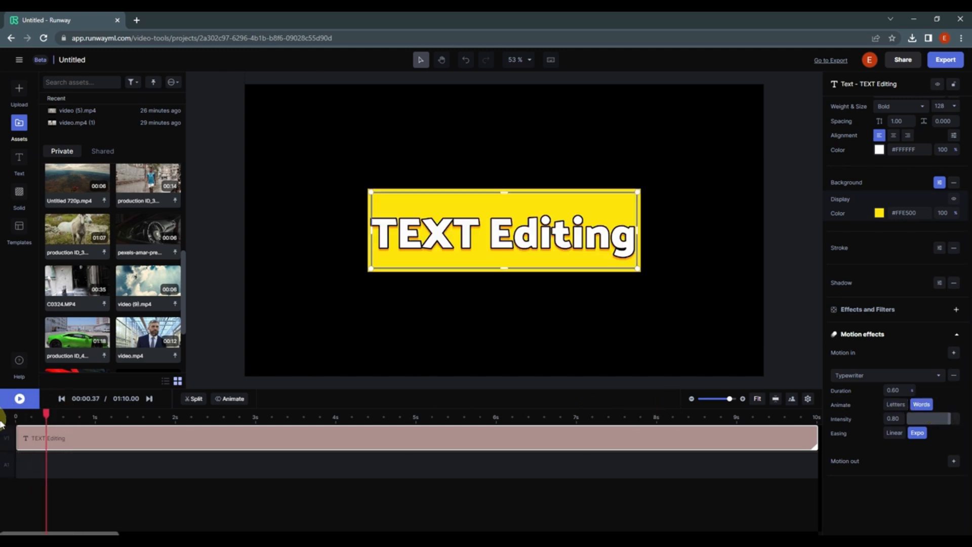
- Set the Typewriter motion-in duration to 2 seconds and preview the animation
click(901, 390)
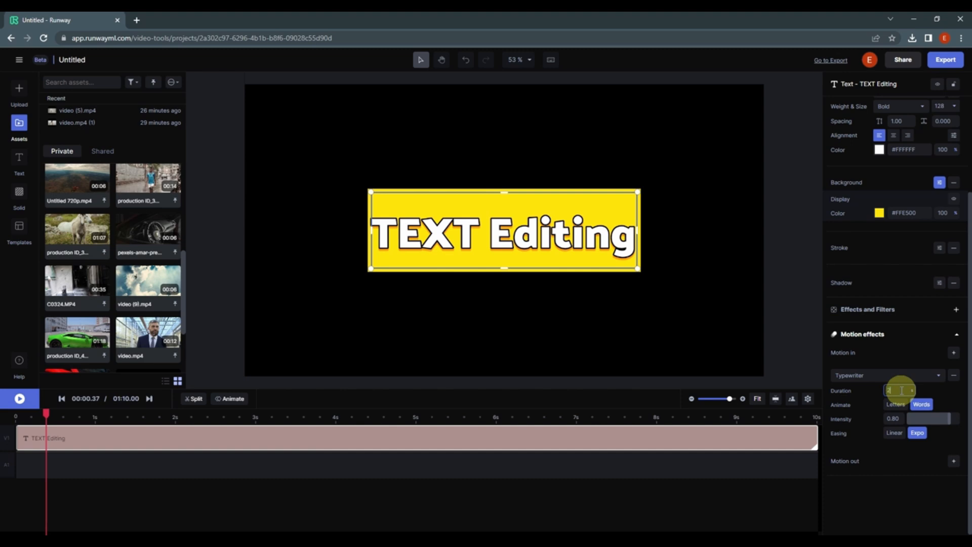
key(Return)
drag(49, 416, 2, 414)
key(space)
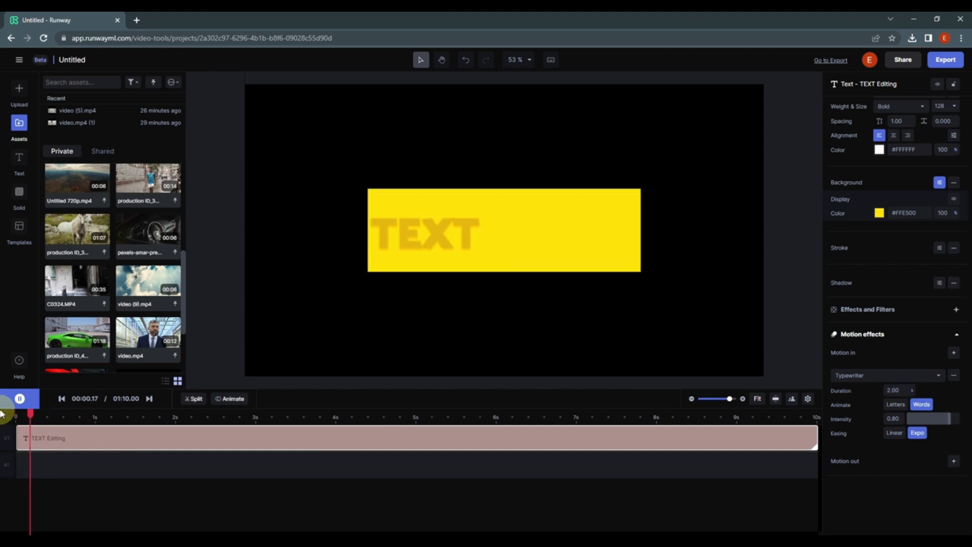
key(space)
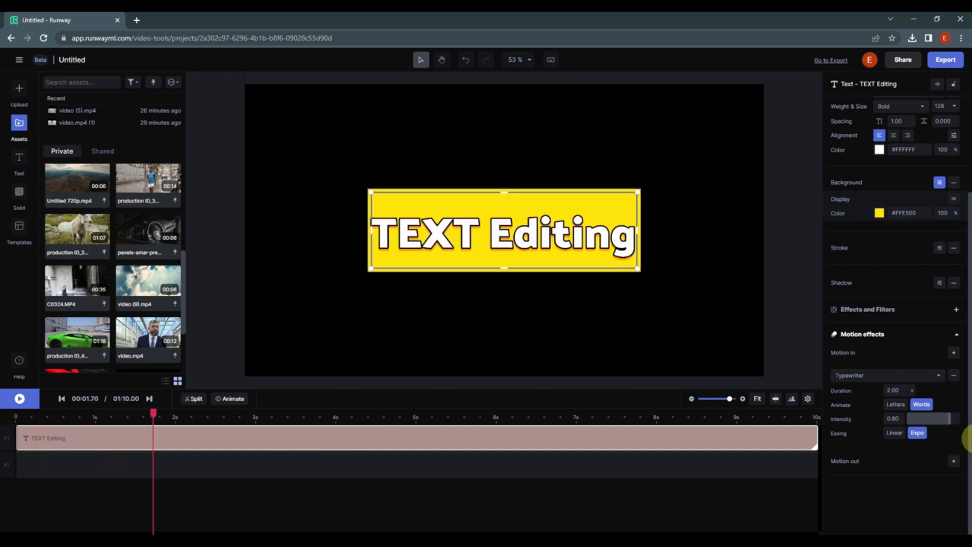
- Set the Typewriter motion-in to Linear easing, animated by letters, and preview it from the start
click(895, 435)
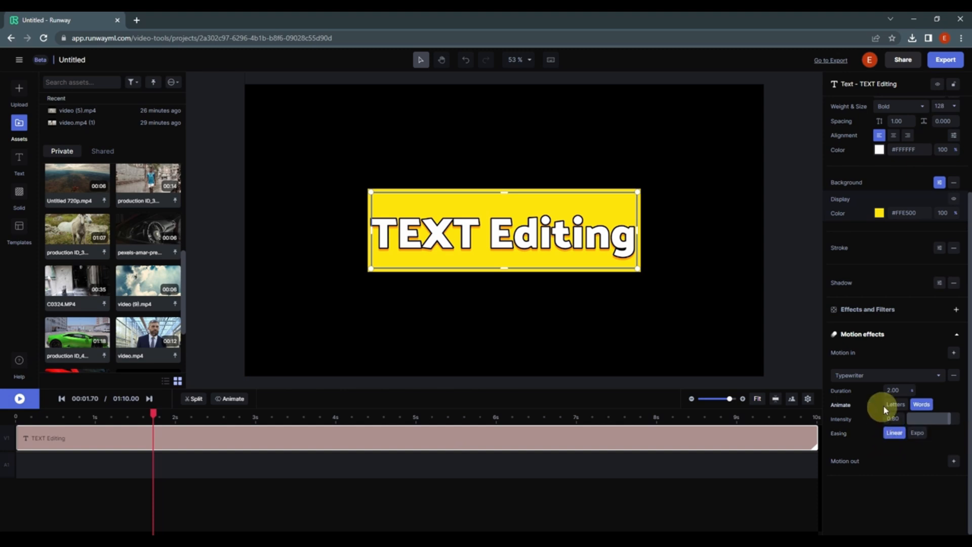
click(904, 407)
click(4, 416)
key(space)
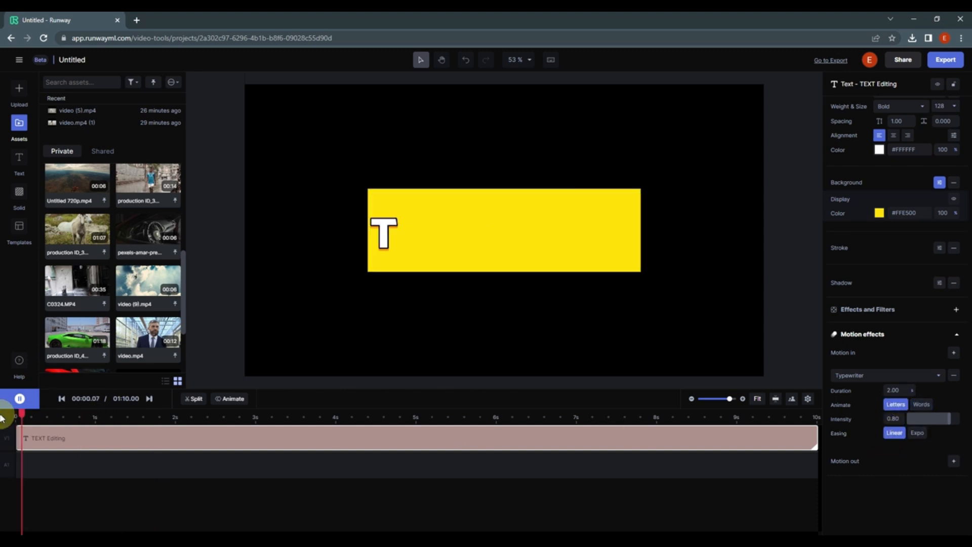
key(space)
- Split the text clip at 5 seconds and delete its second part
click(278, 414)
drag(278, 413, 404, 414)
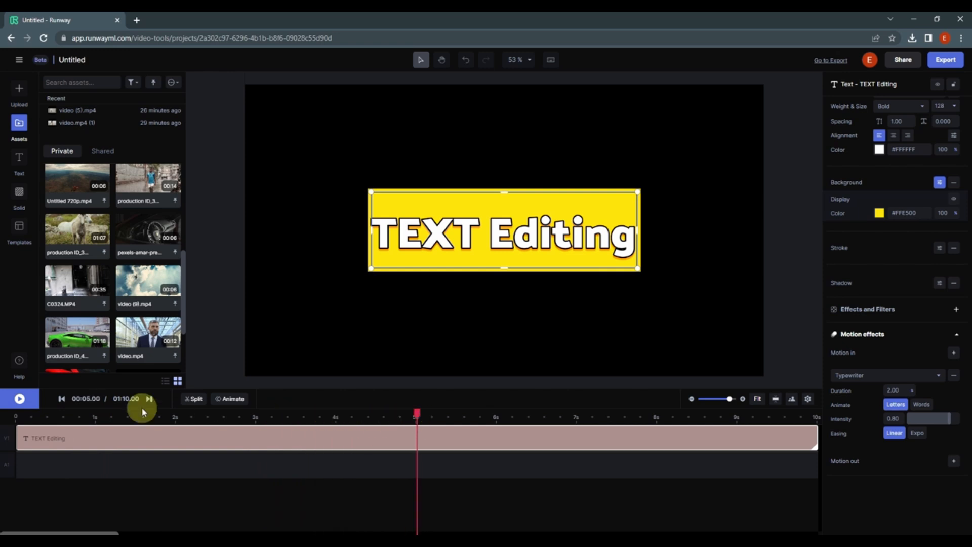
click(193, 399)
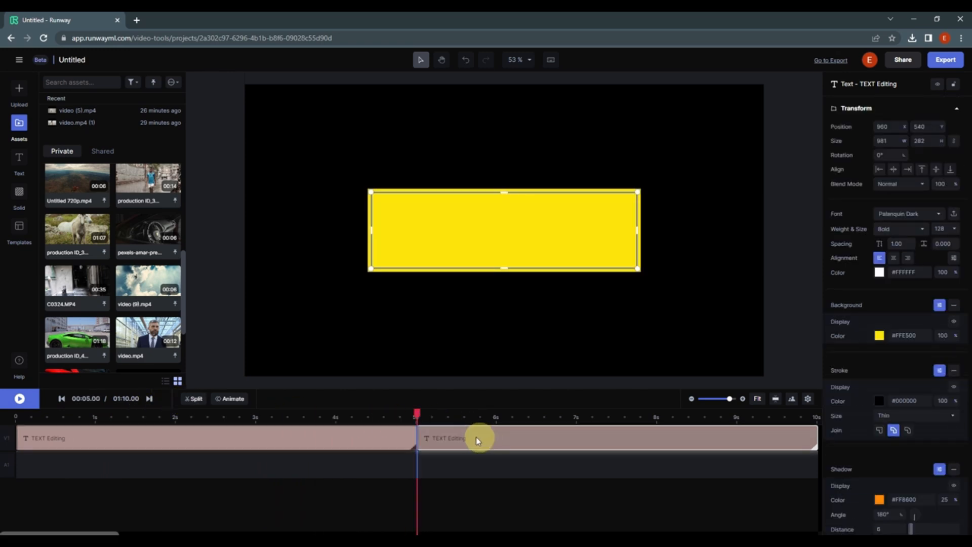
key(Delete)
- Add a Swipe motion-out effect to the remaining text clip
drag(416, 414, 347, 414)
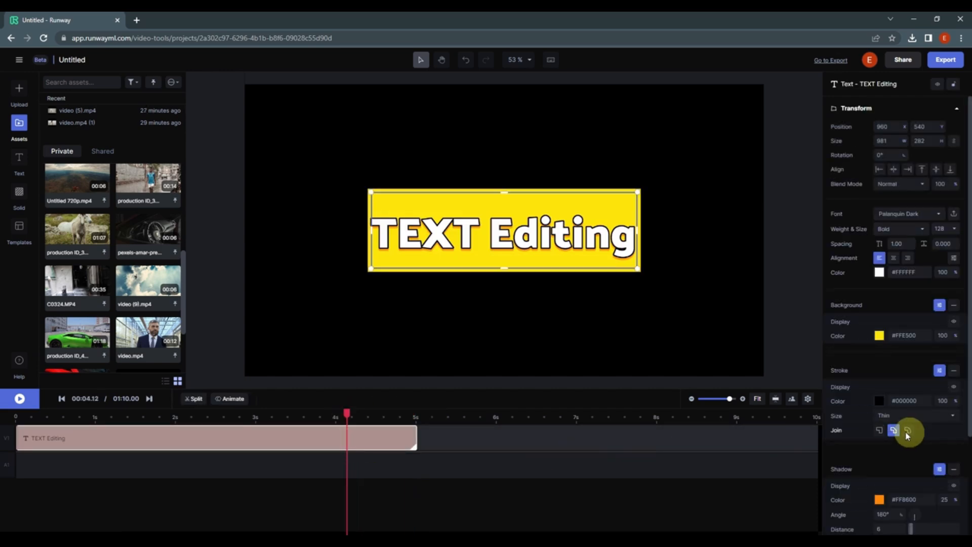
scroll(895, 437, down, 3)
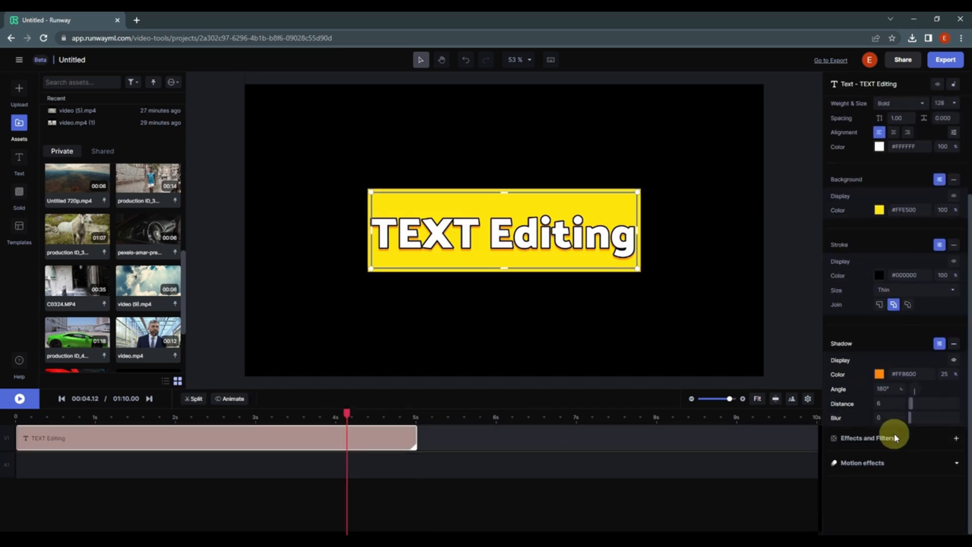
click(957, 463)
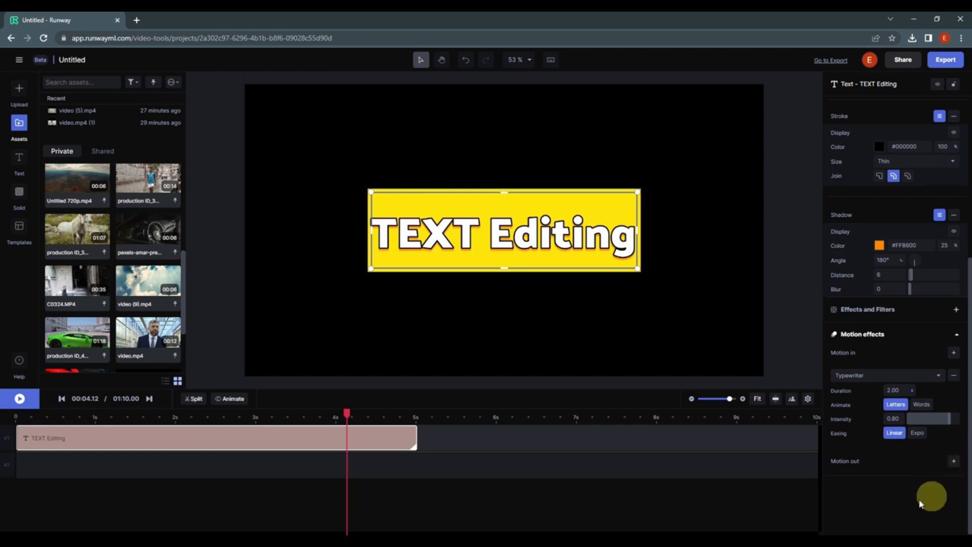
click(958, 468)
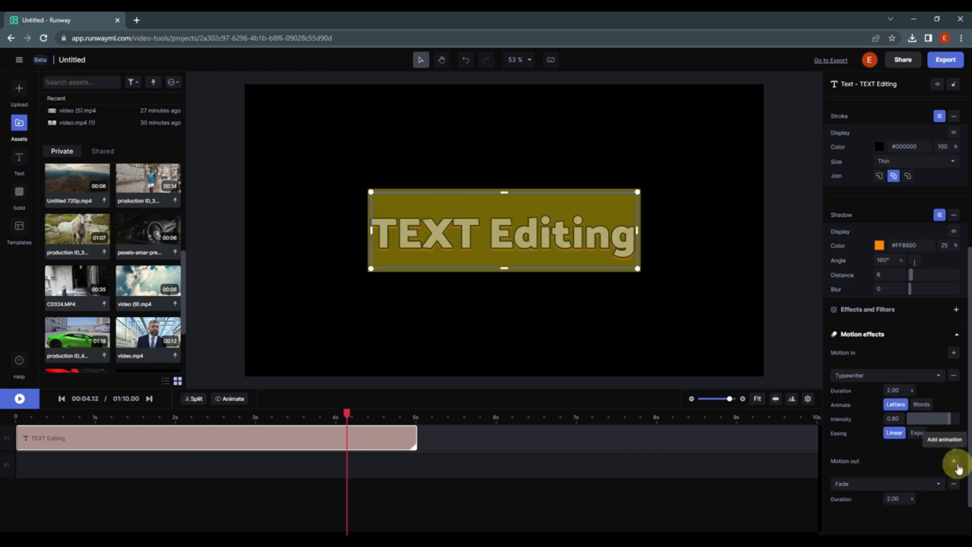
click(875, 439)
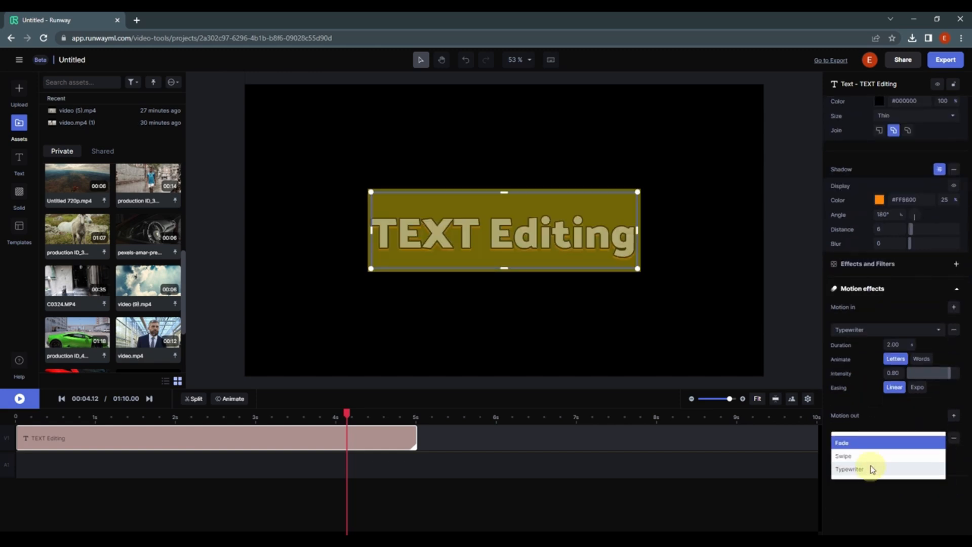
click(868, 456)
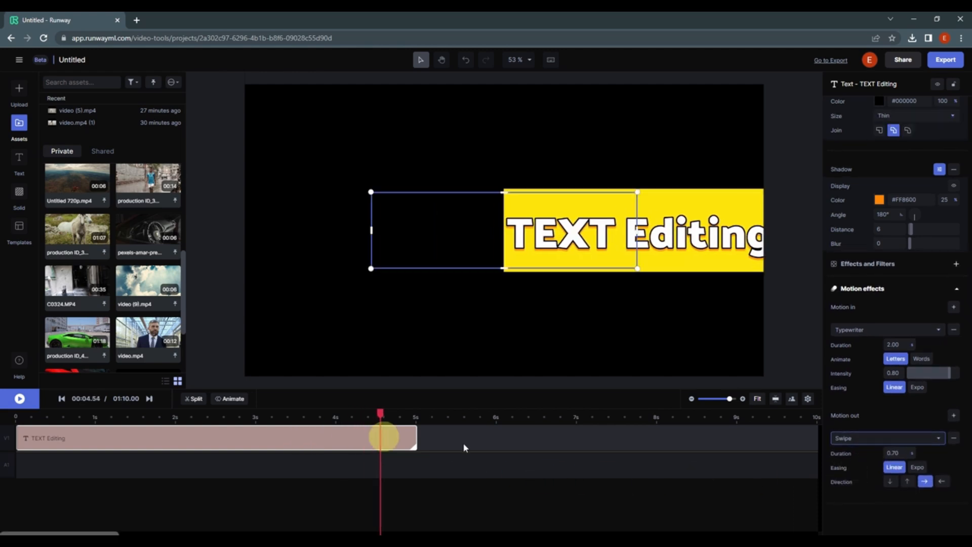
- Set the motion-out swipe direction to up and play the text clip
click(908, 481)
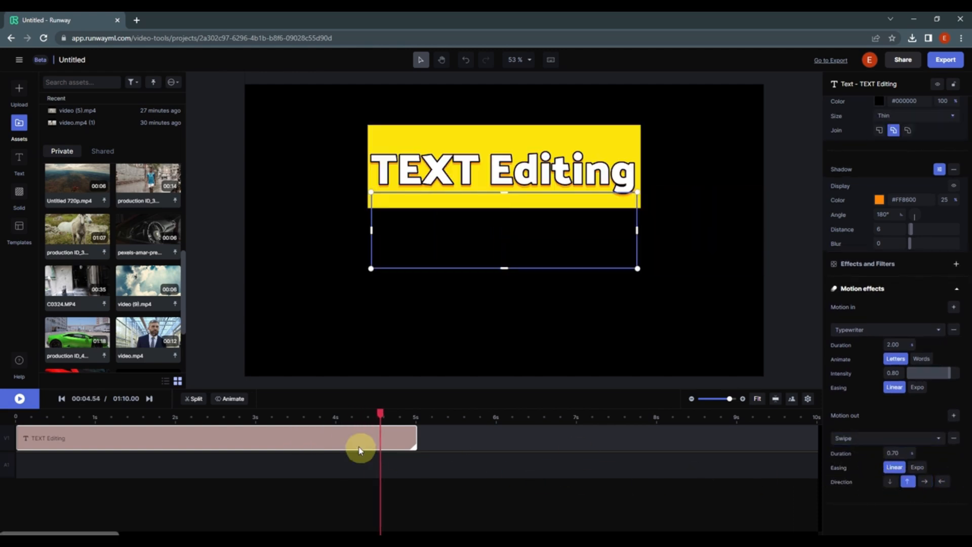
click(354, 415)
key(space)
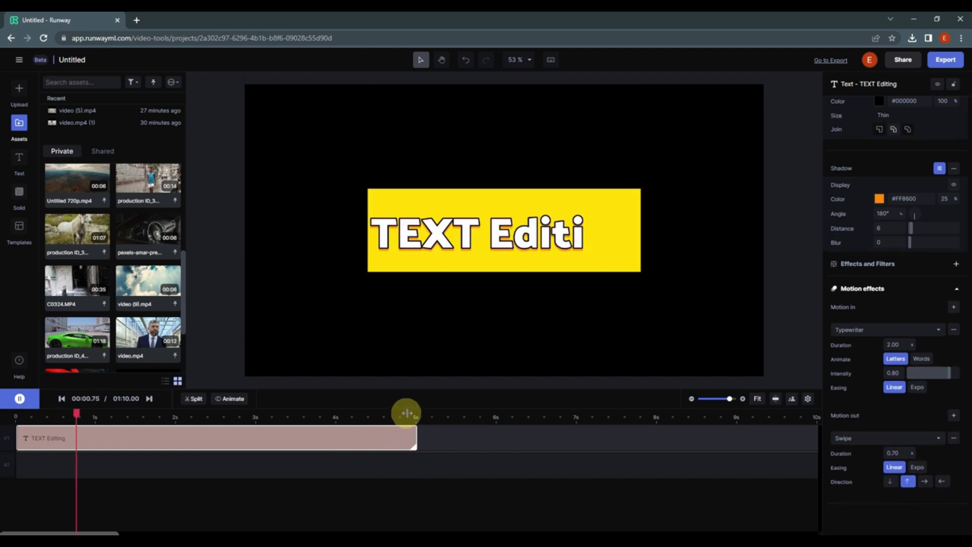
key(space)
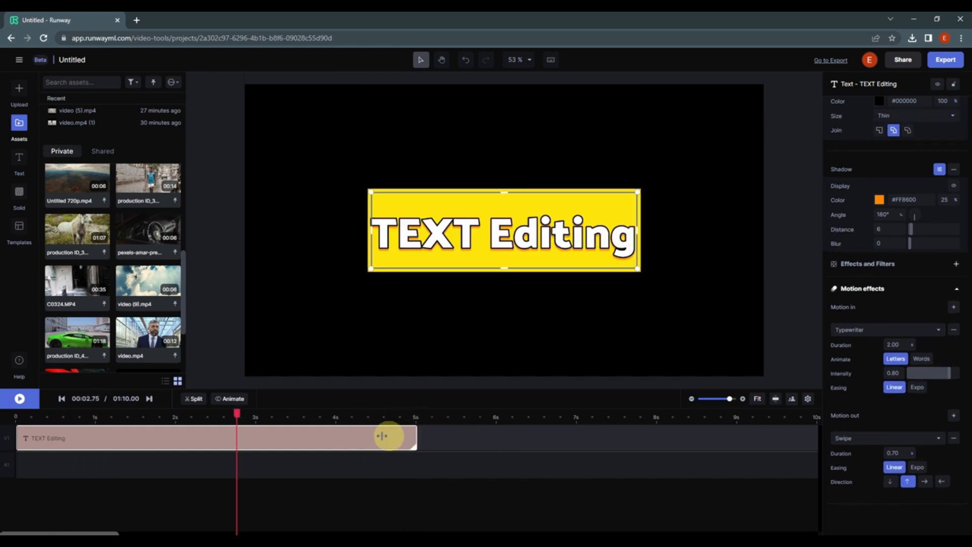
- Shorten the text clip to about 3 seconds and play both motion effects through
drag(382, 435, 264, 433)
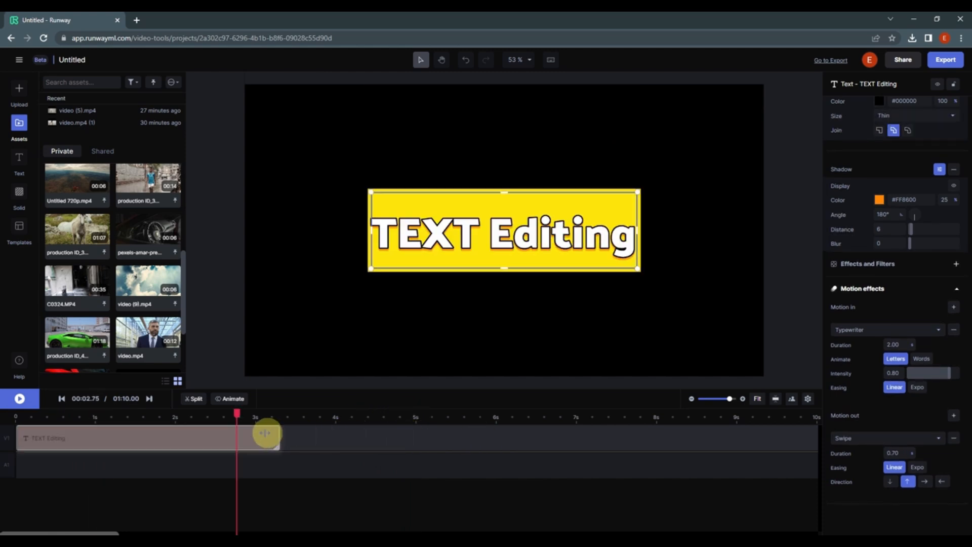
key(space)
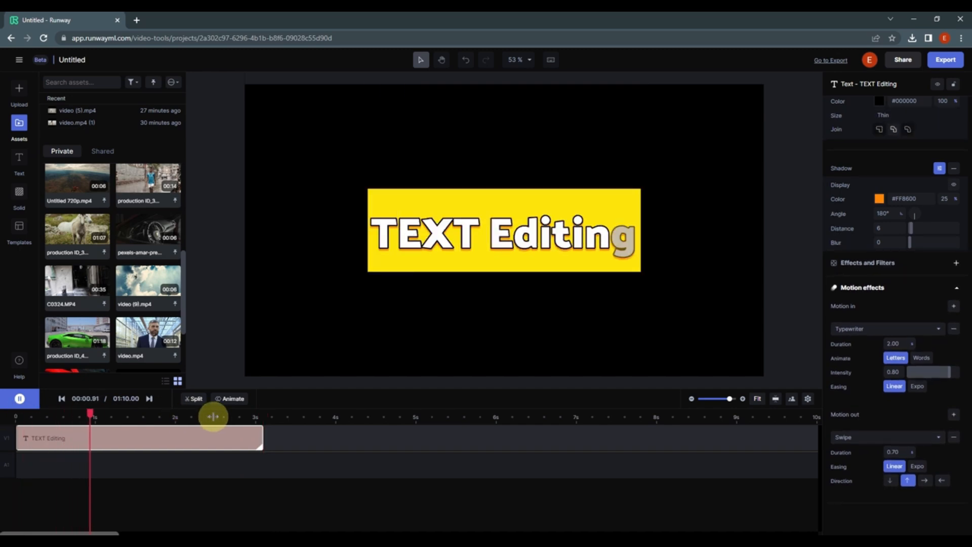
key(space)
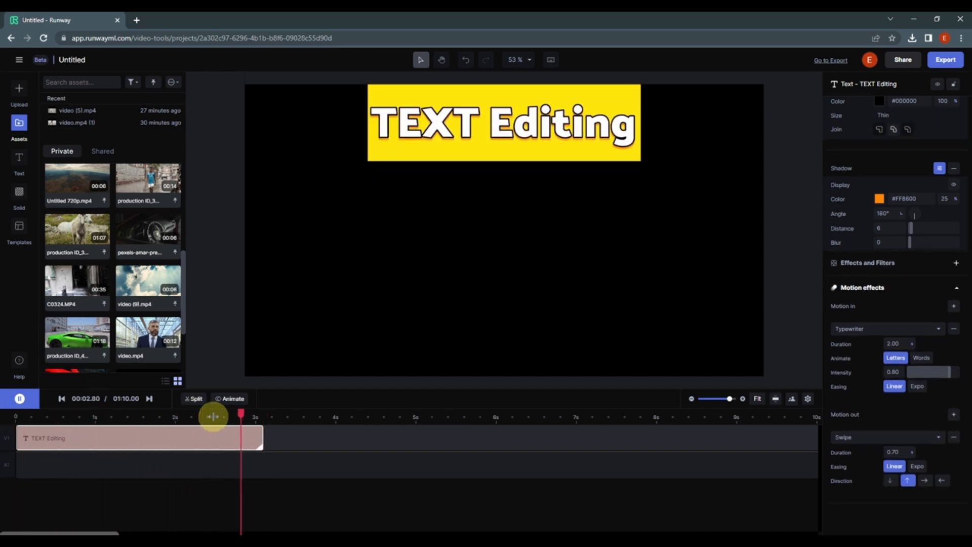